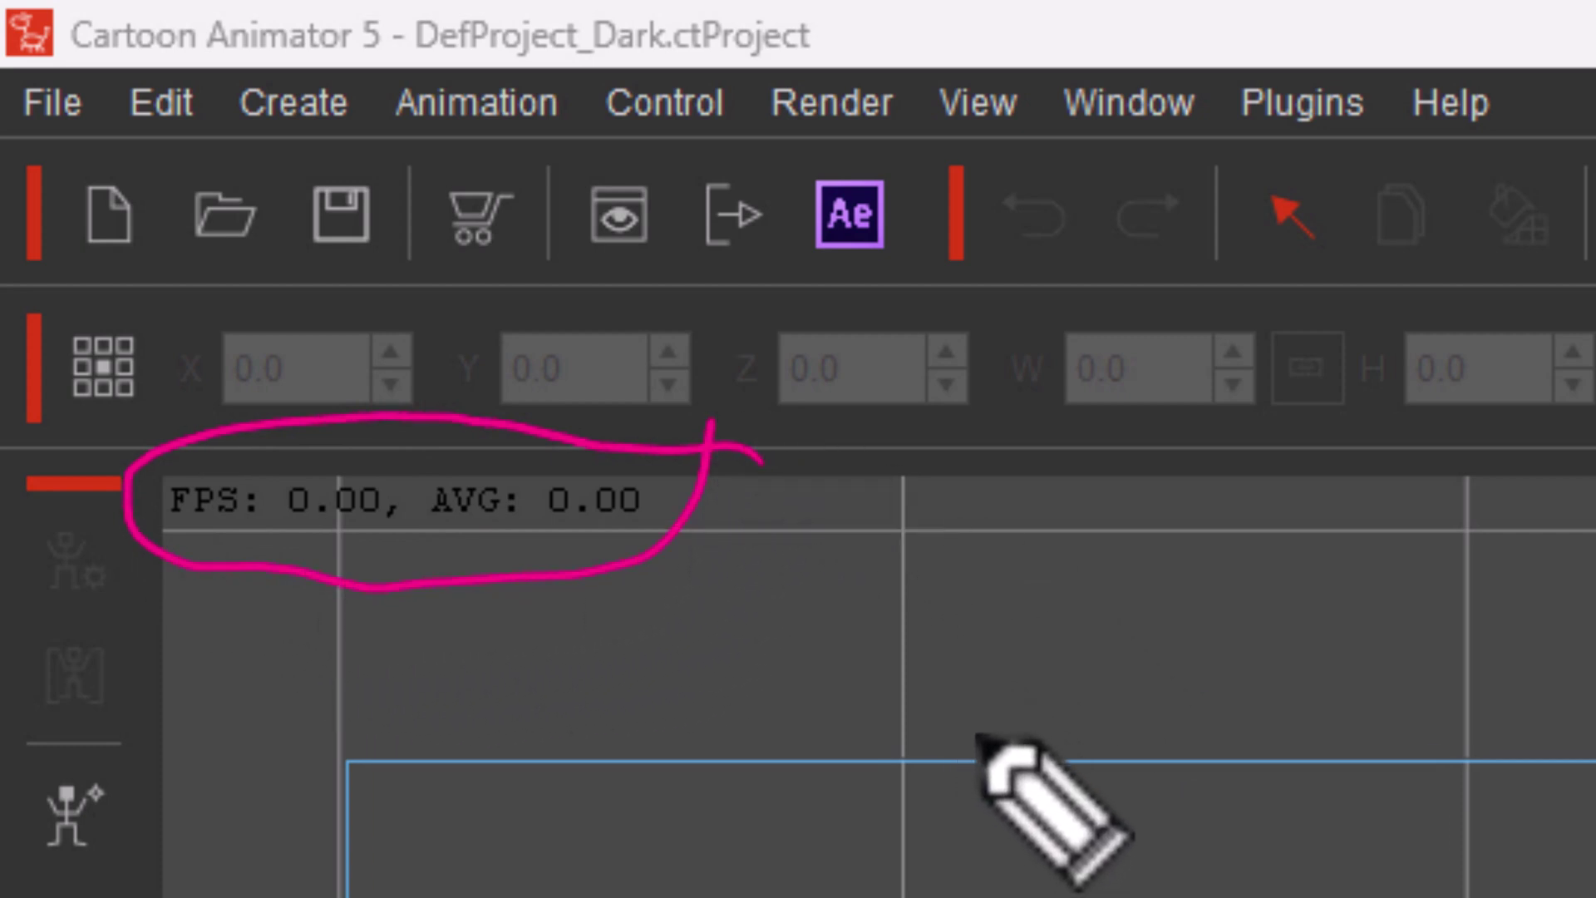
{"action": "key", "text": "e"}
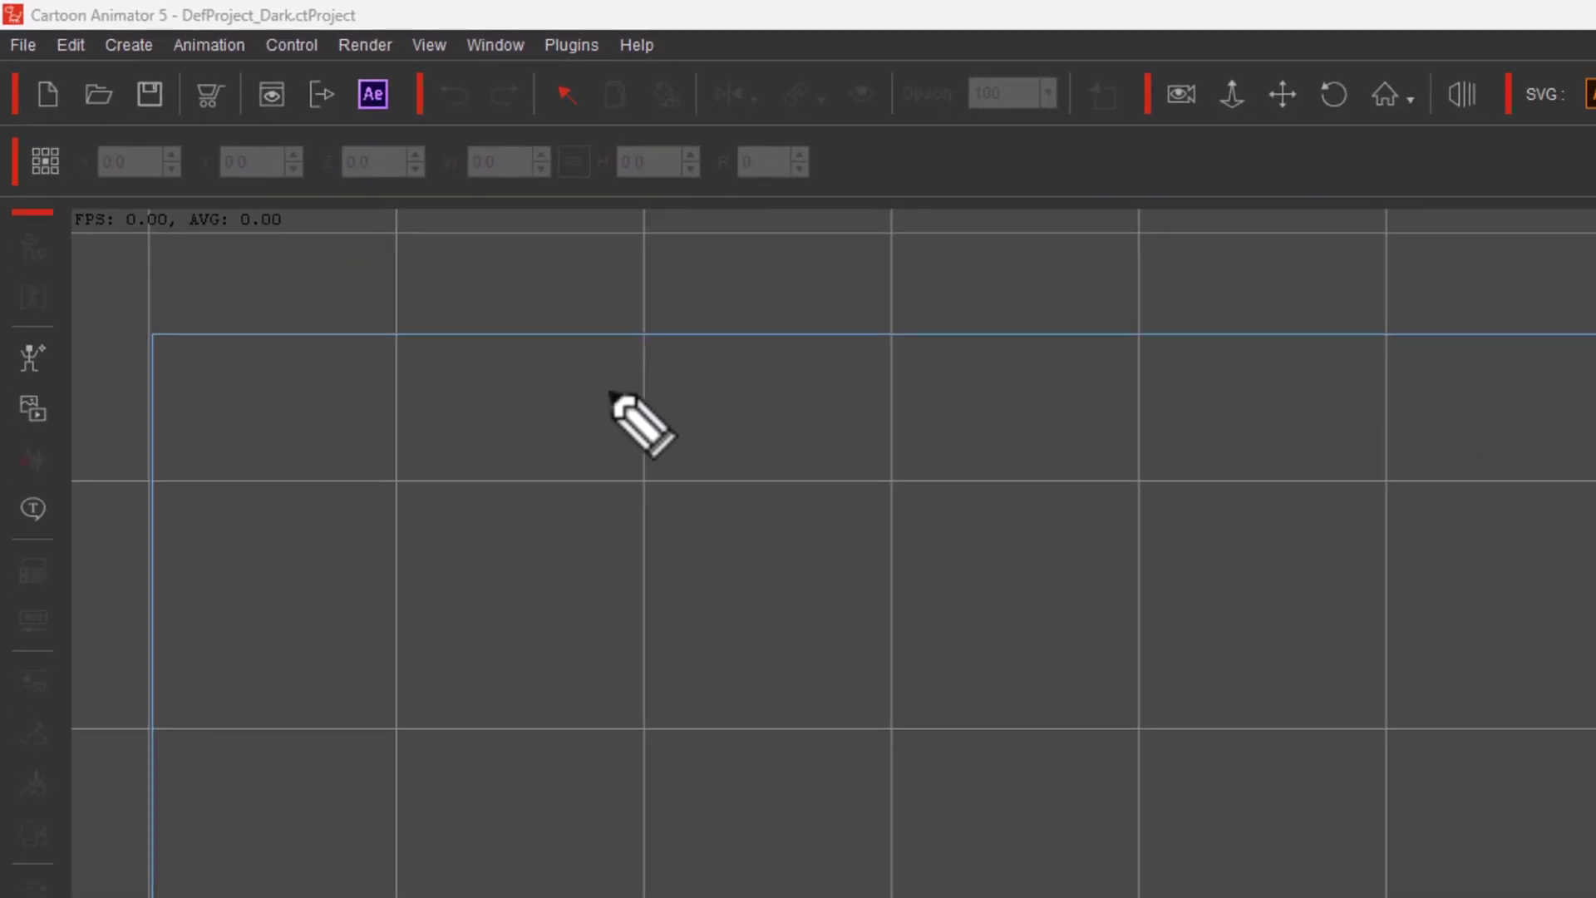
{"action": "key", "text": "Escape"}
{"action": "left_click", "coordinate": [478, 298]}
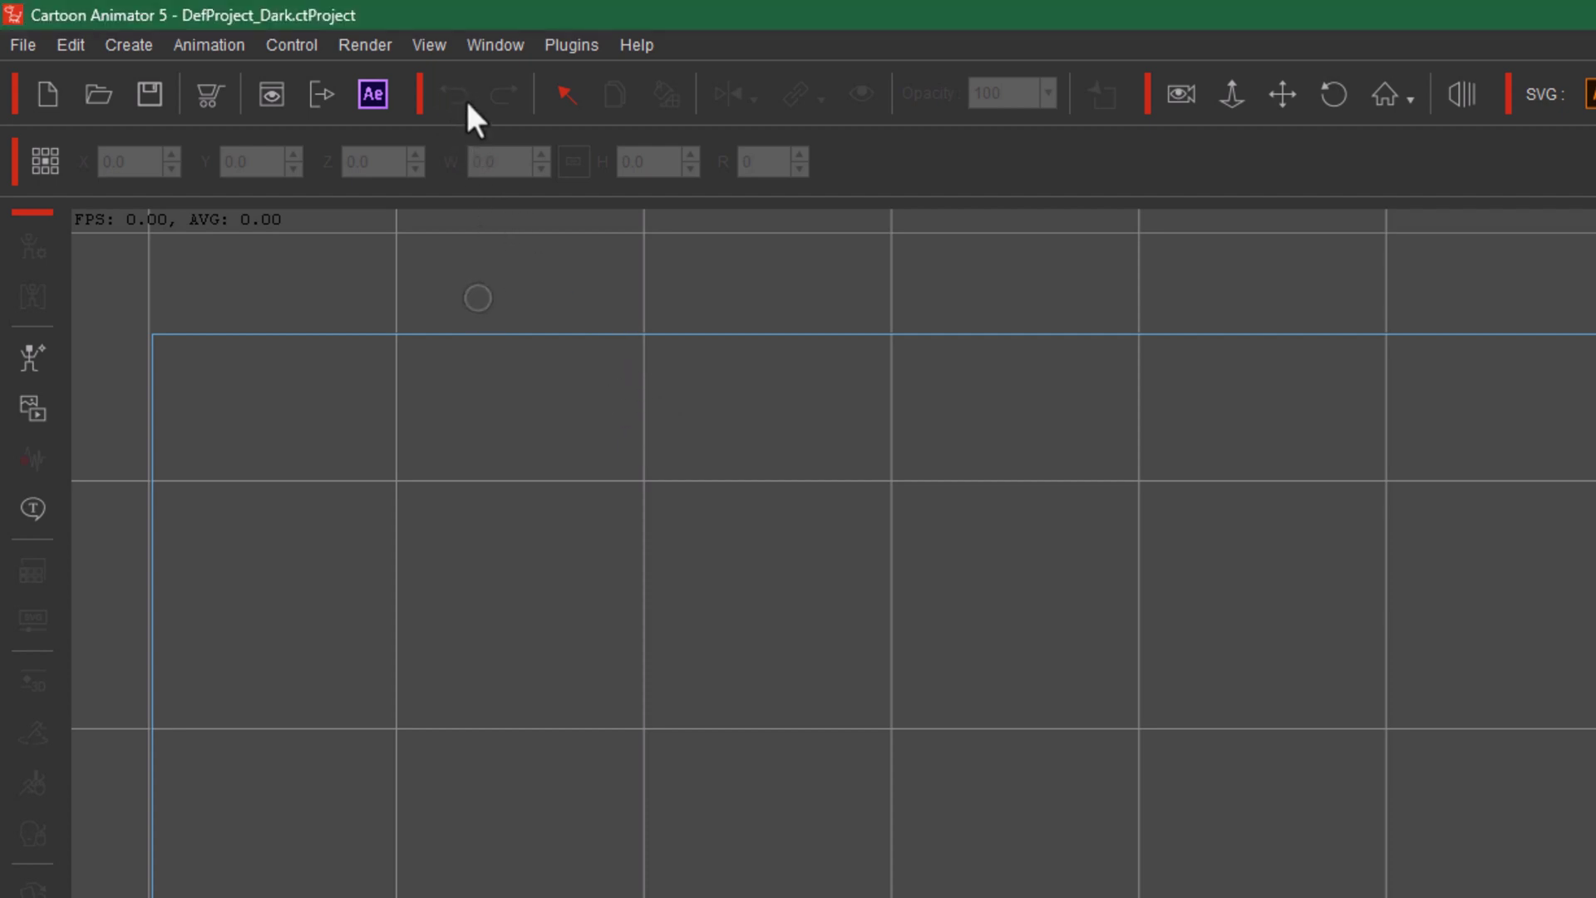
Step: Turn the FPS on-screen display off and back on
{"action": "left_click", "coordinate": [429, 45]}
{"action": "mouse_move", "coordinate": [587, 99]}
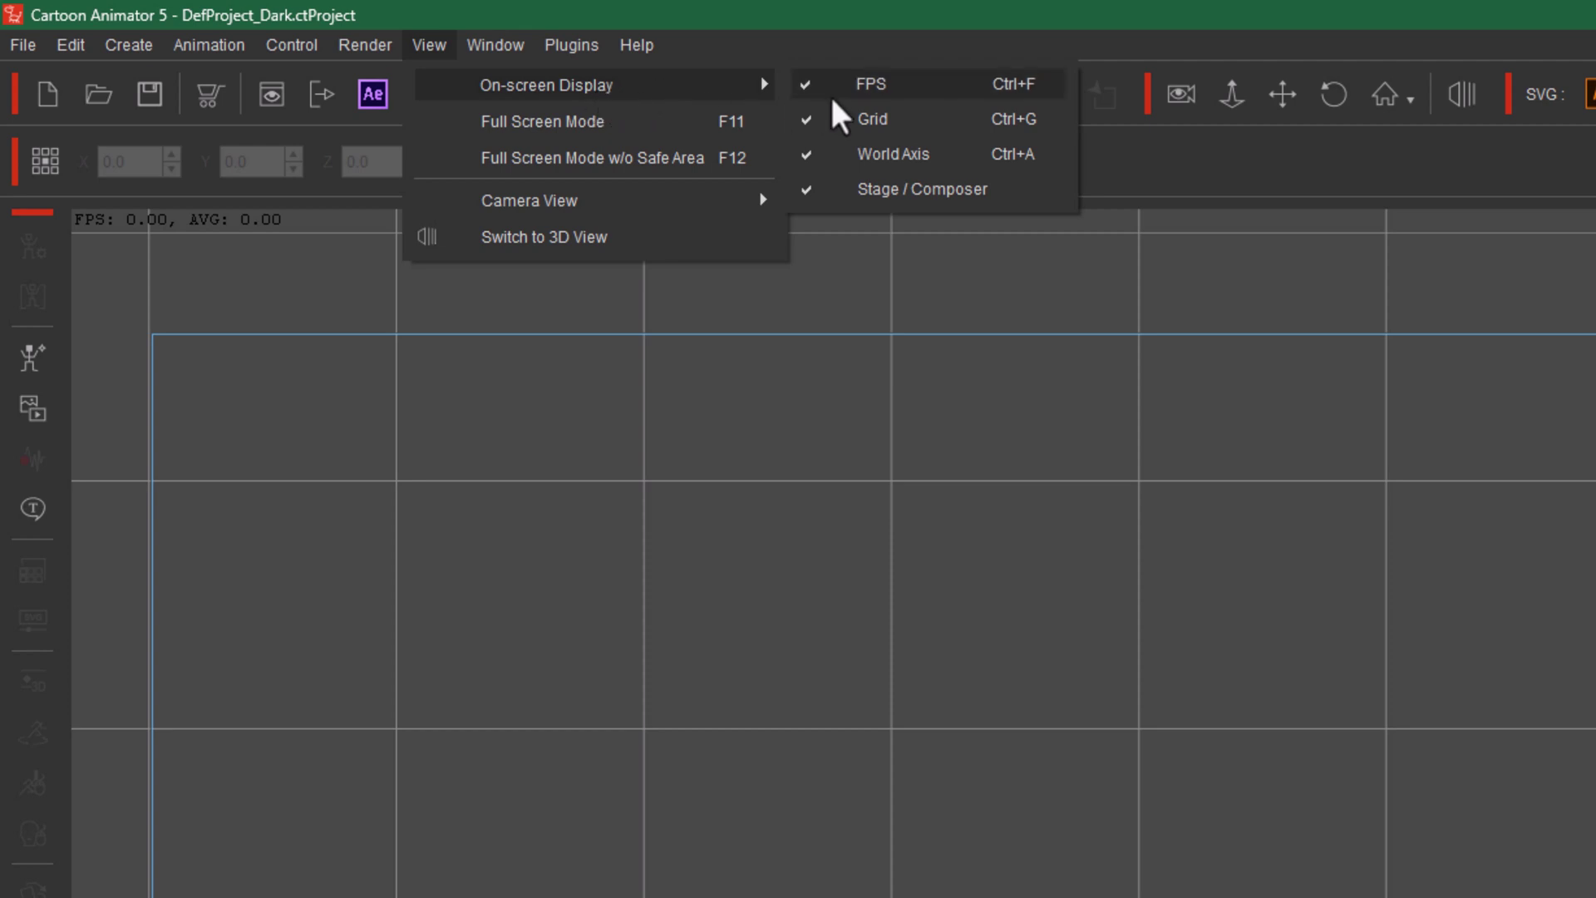
{"action": "left_click", "coordinate": [914, 96]}
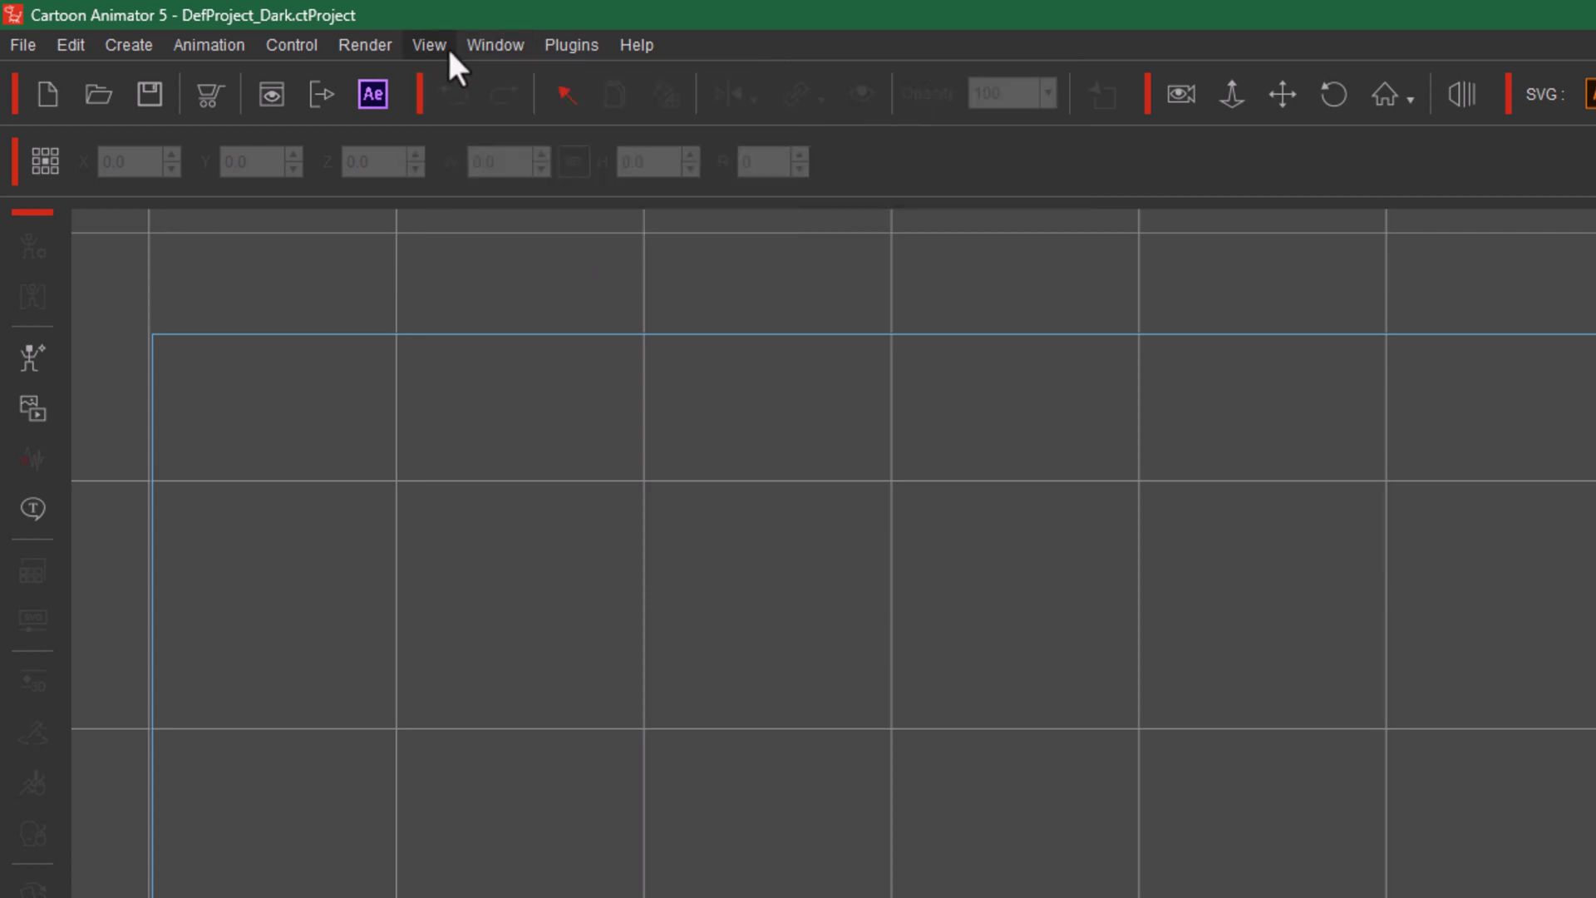
{"action": "left_click", "coordinate": [496, 45]}
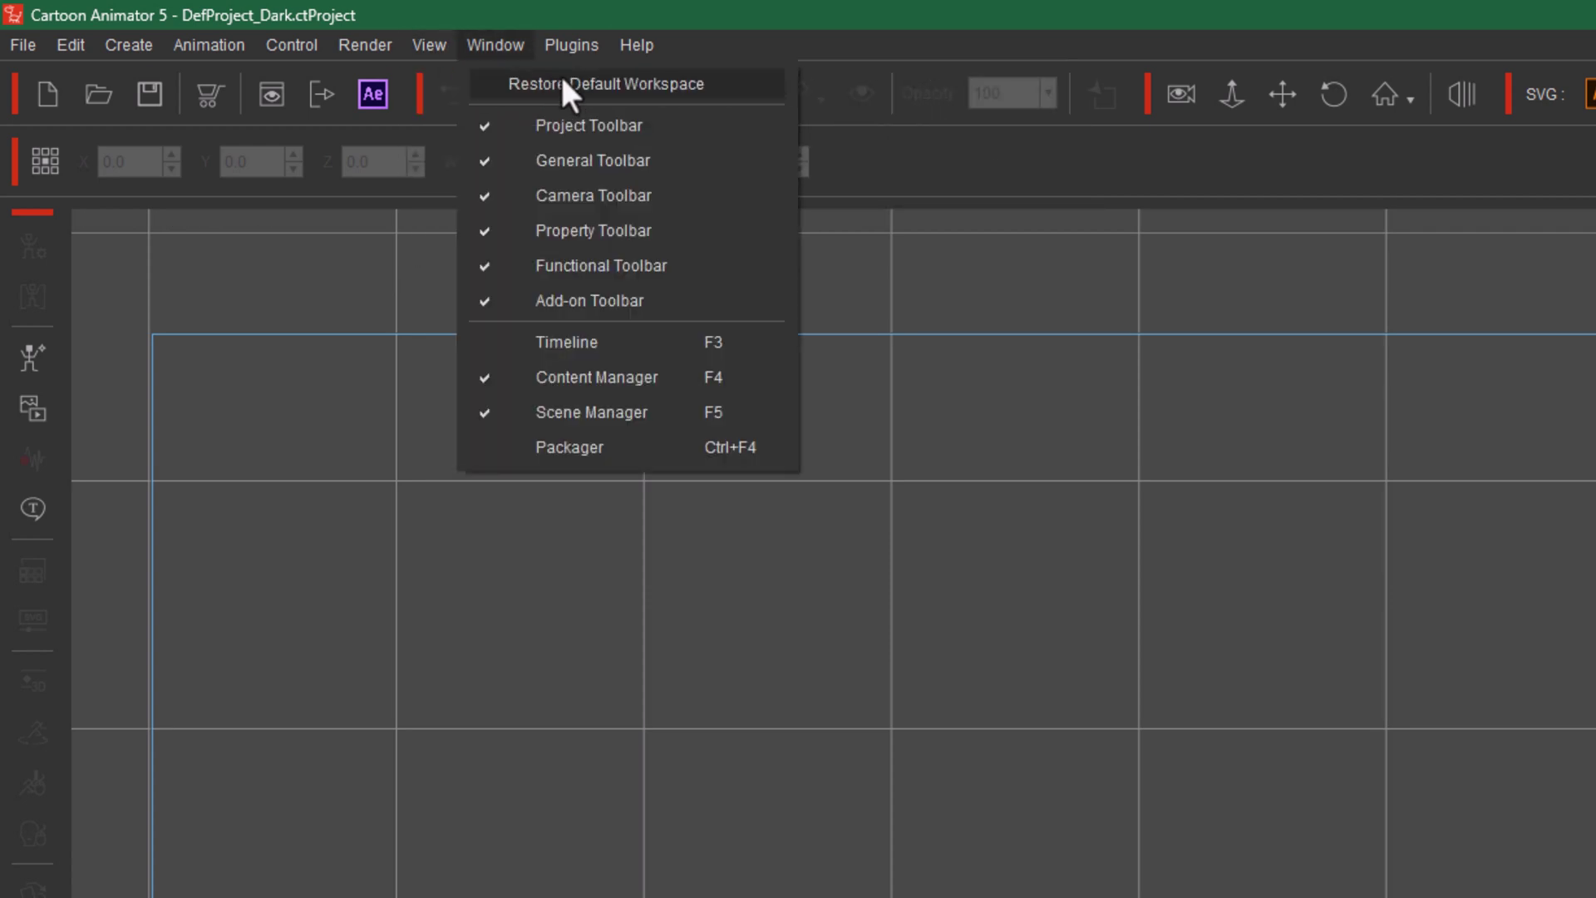
{"action": "mouse_move", "coordinate": [420, 48]}
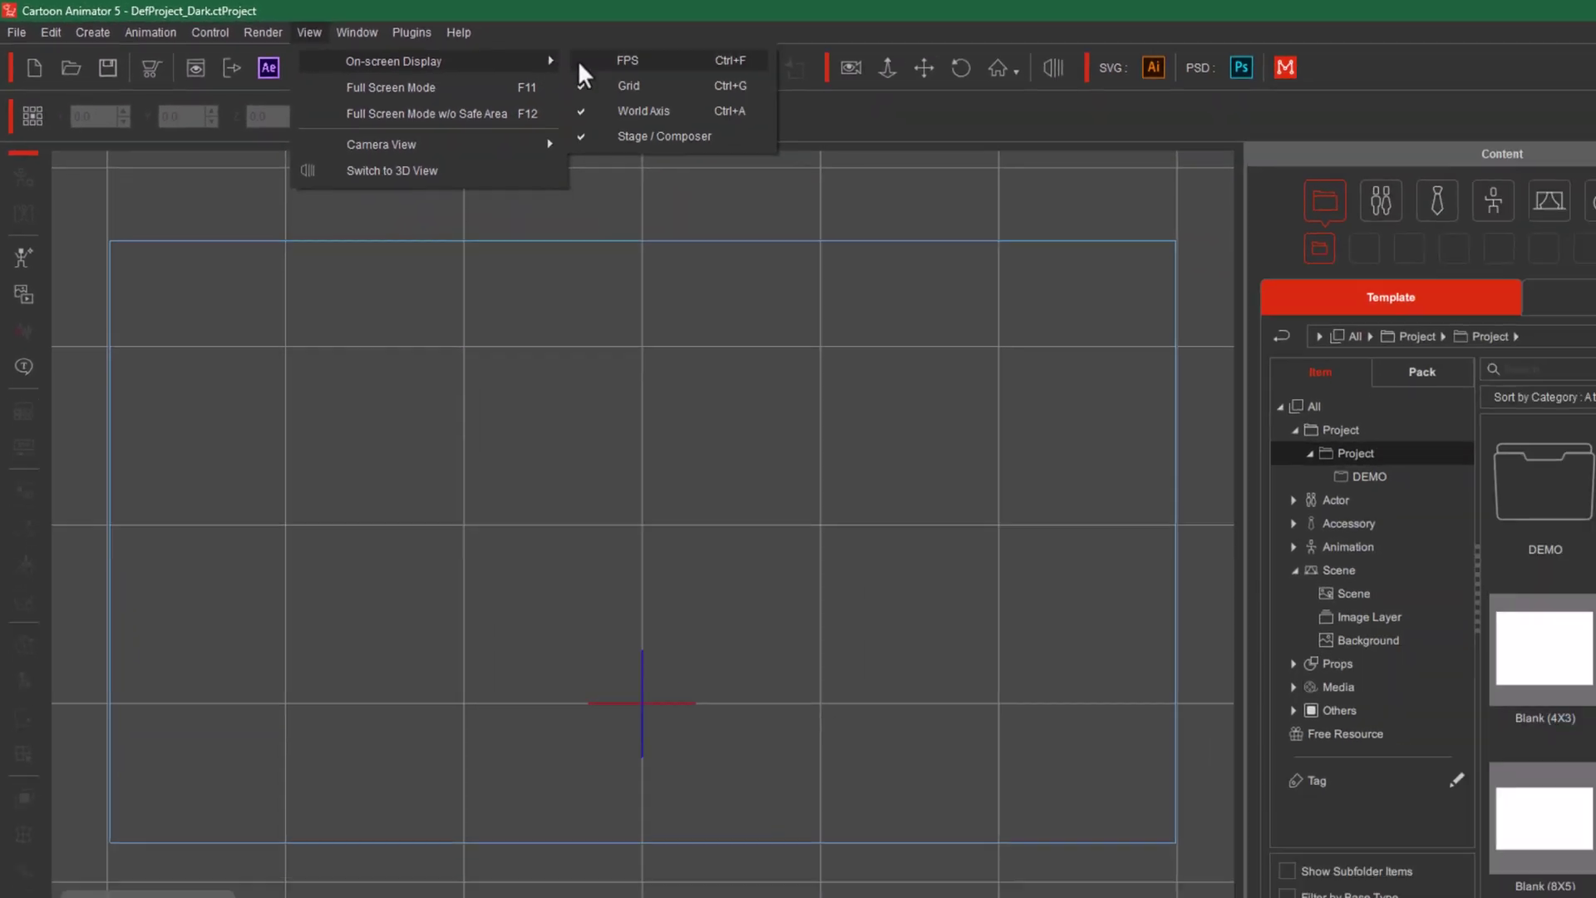
{"action": "left_click", "coordinate": [580, 63]}
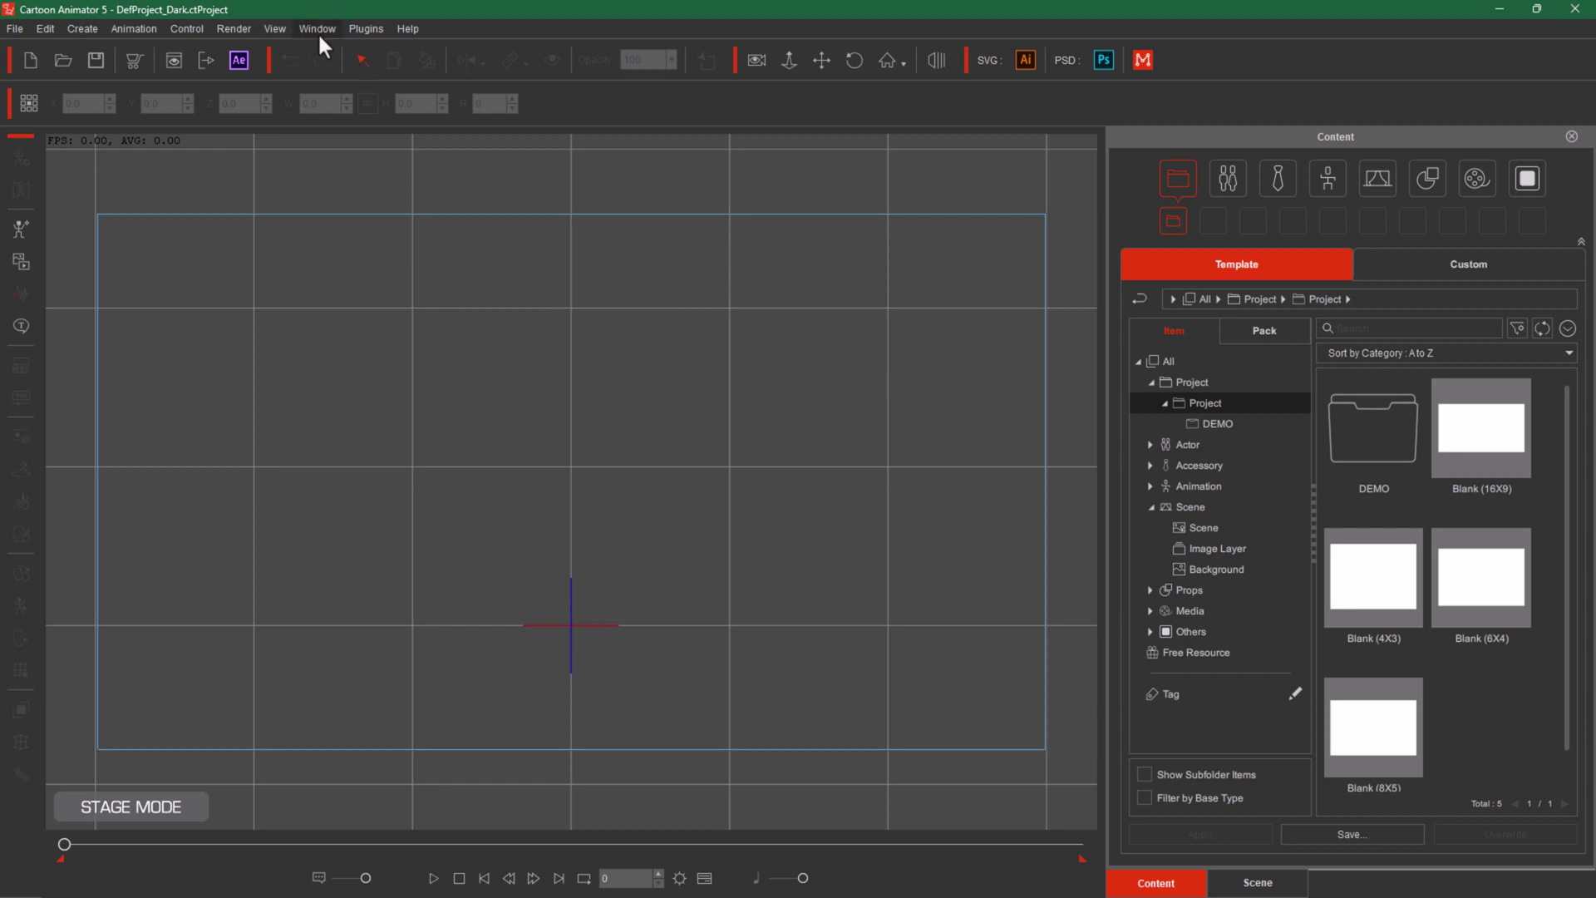
Step: View the stage in Full Screen Mode and in Full Screen Mode w/o Safe Area, returning to the normal workspace
{"action": "left_click", "coordinate": [275, 30]}
{"action": "mouse_move", "coordinate": [352, 52]}
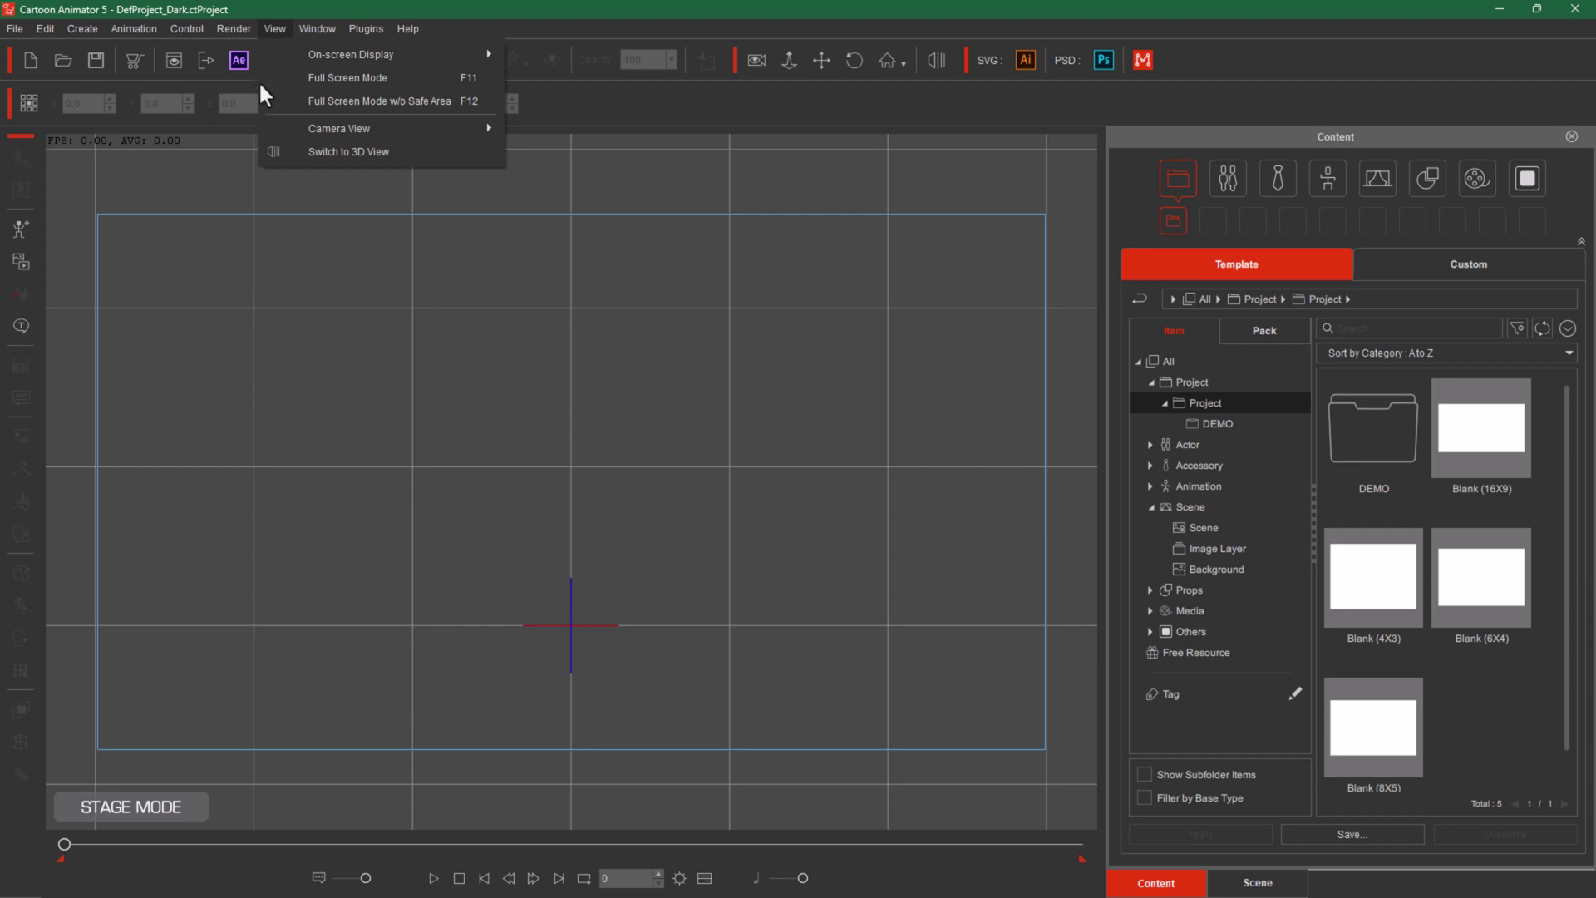
{"action": "left_click", "coordinate": [381, 77]}
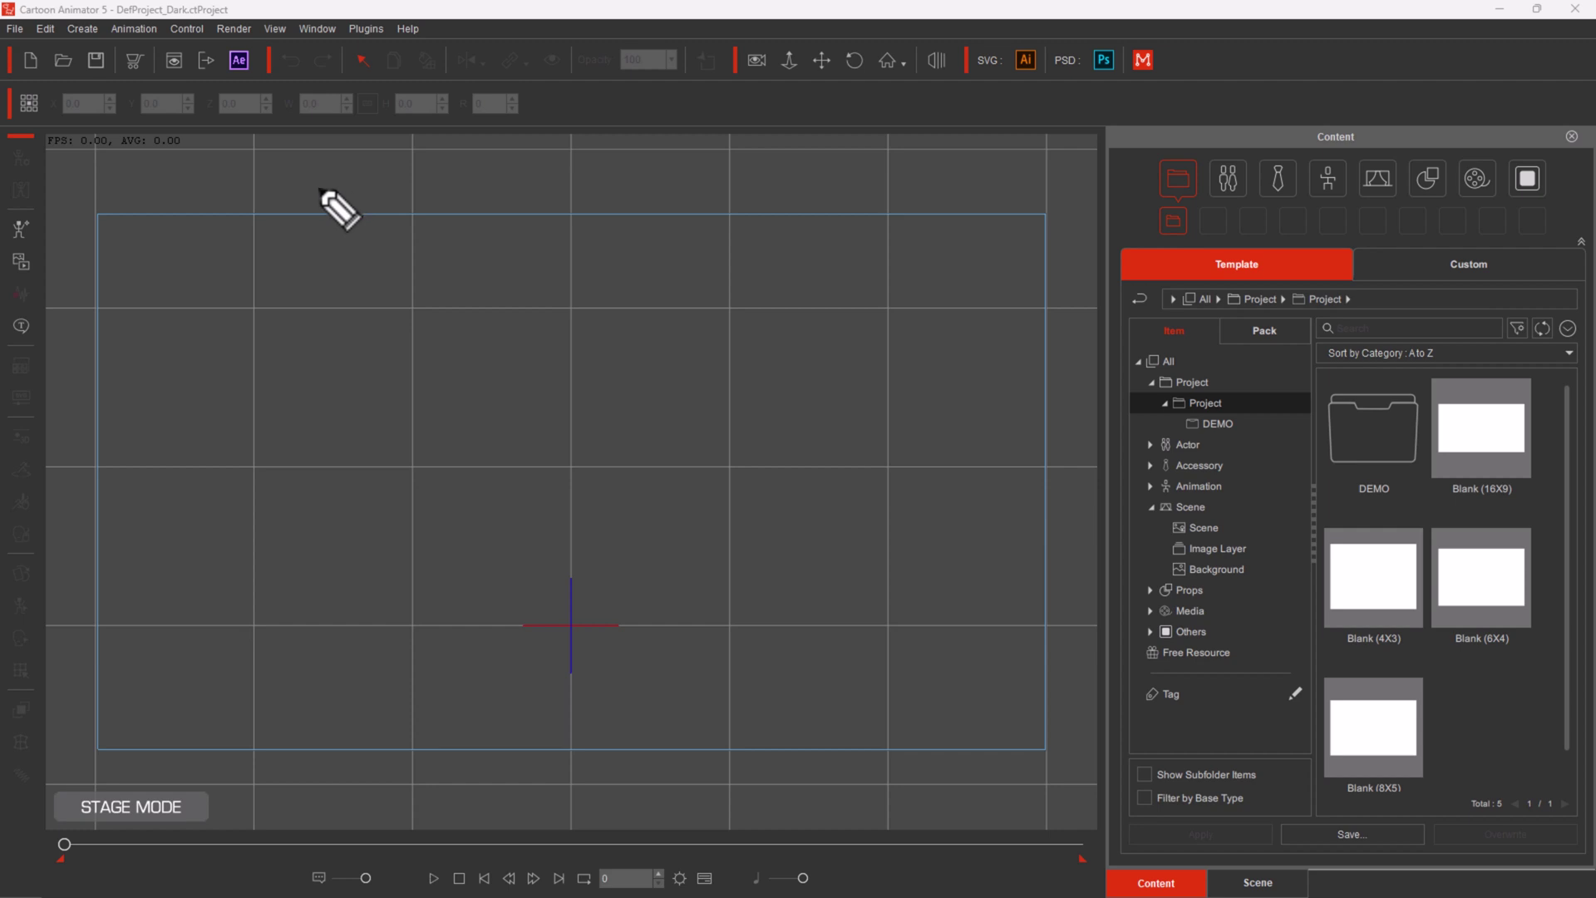
{"action": "left_click", "coordinate": [274, 28]}
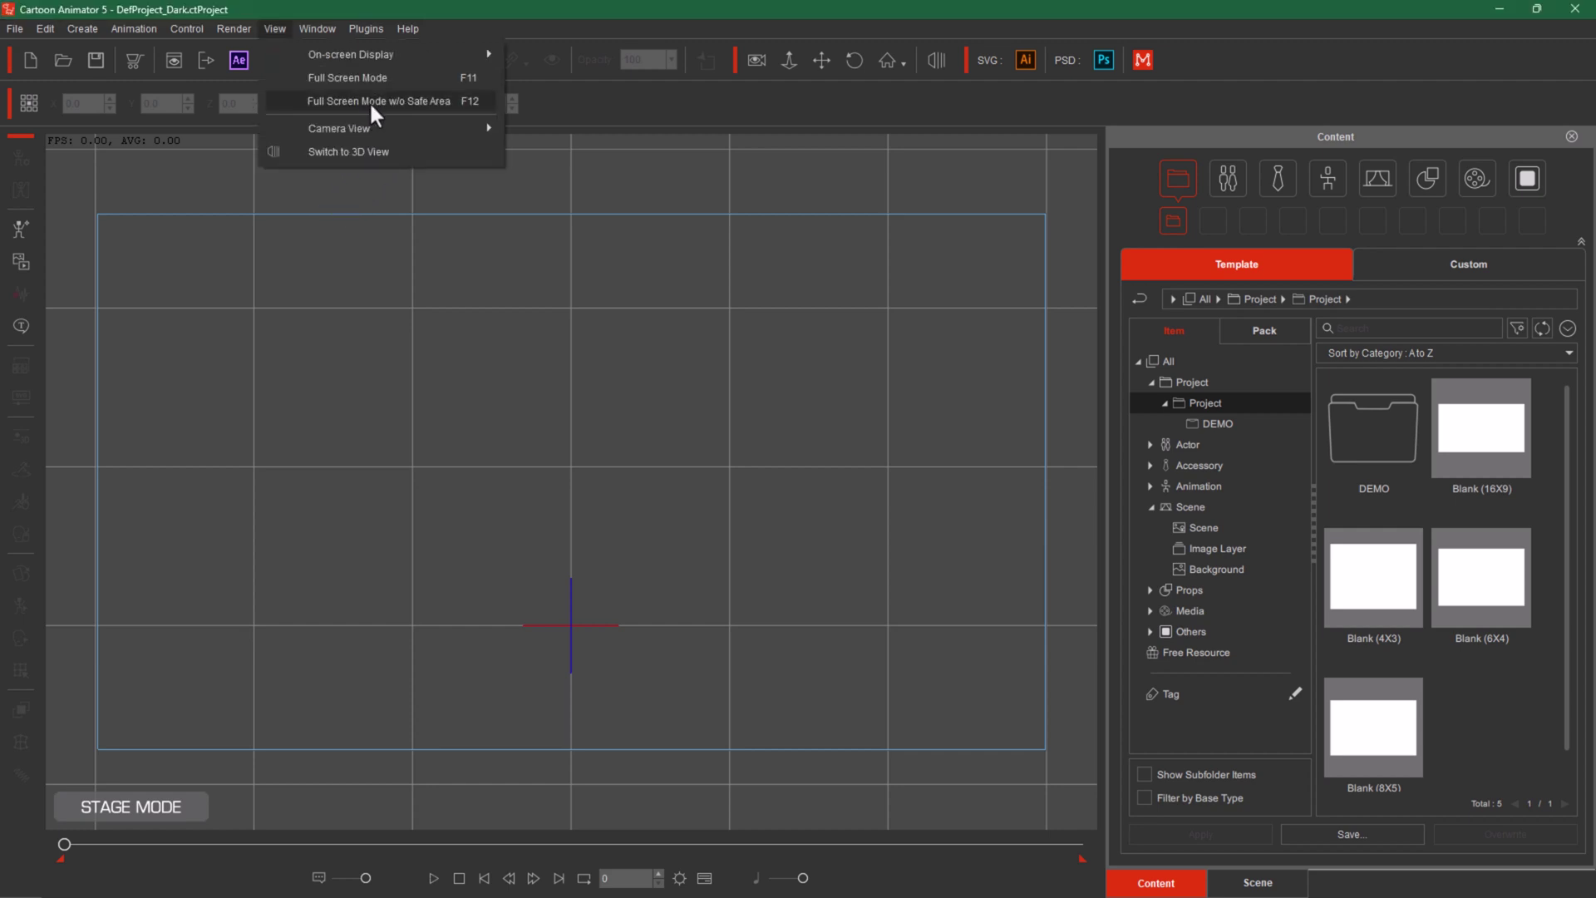
{"action": "left_click", "coordinate": [373, 99]}
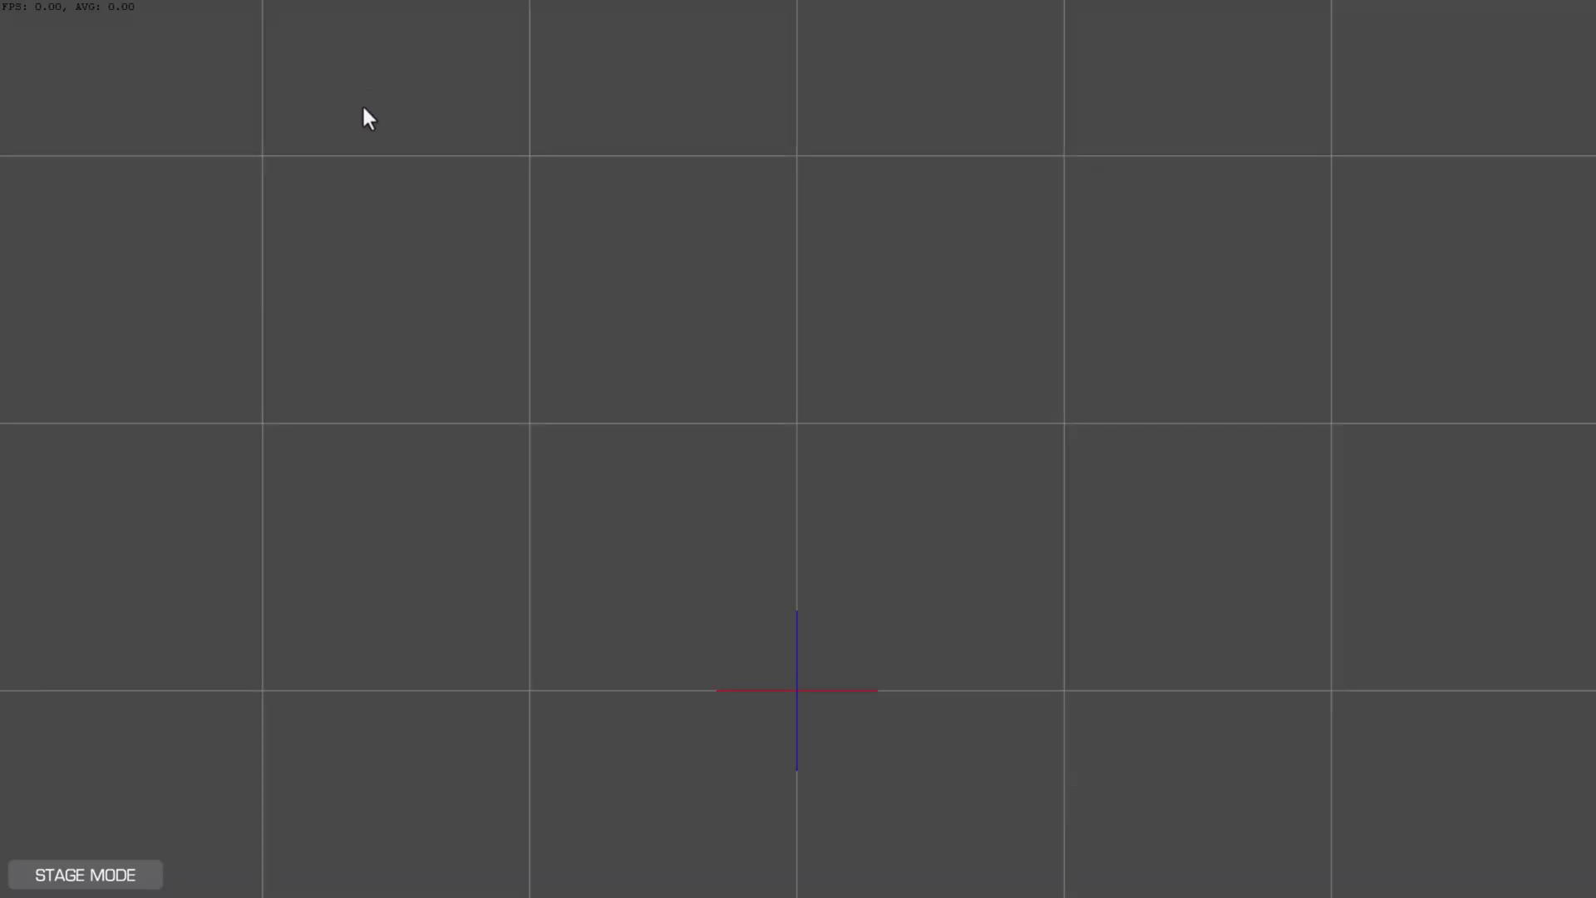
{"action": "key", "text": "Escape"}
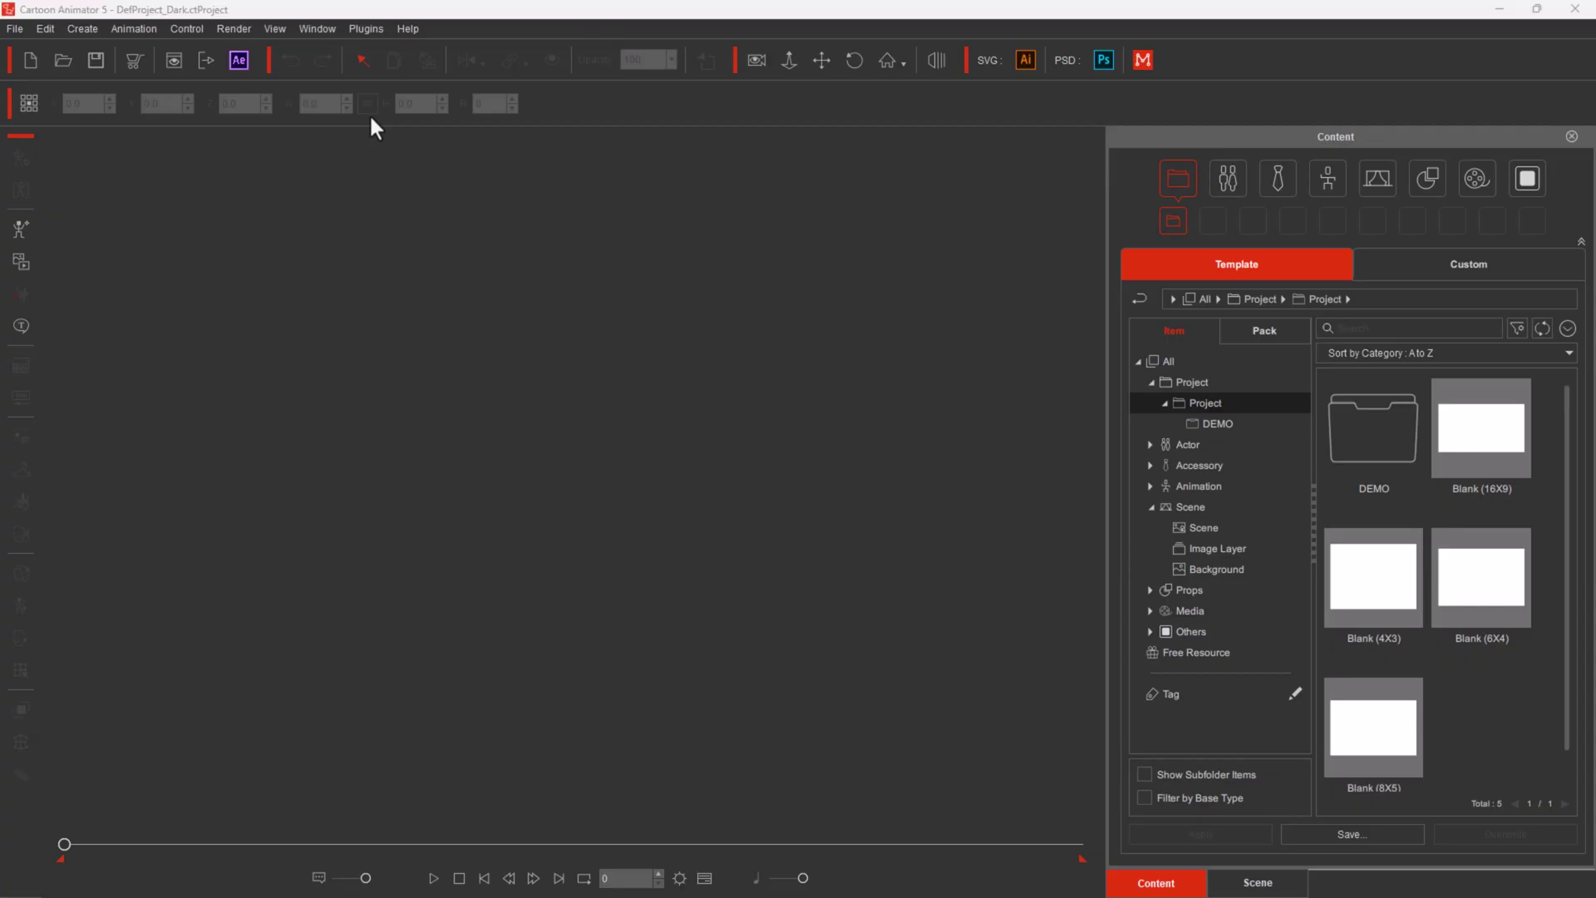
{"action": "left_click", "coordinate": [275, 29]}
{"action": "mouse_move", "coordinate": [301, 127]}
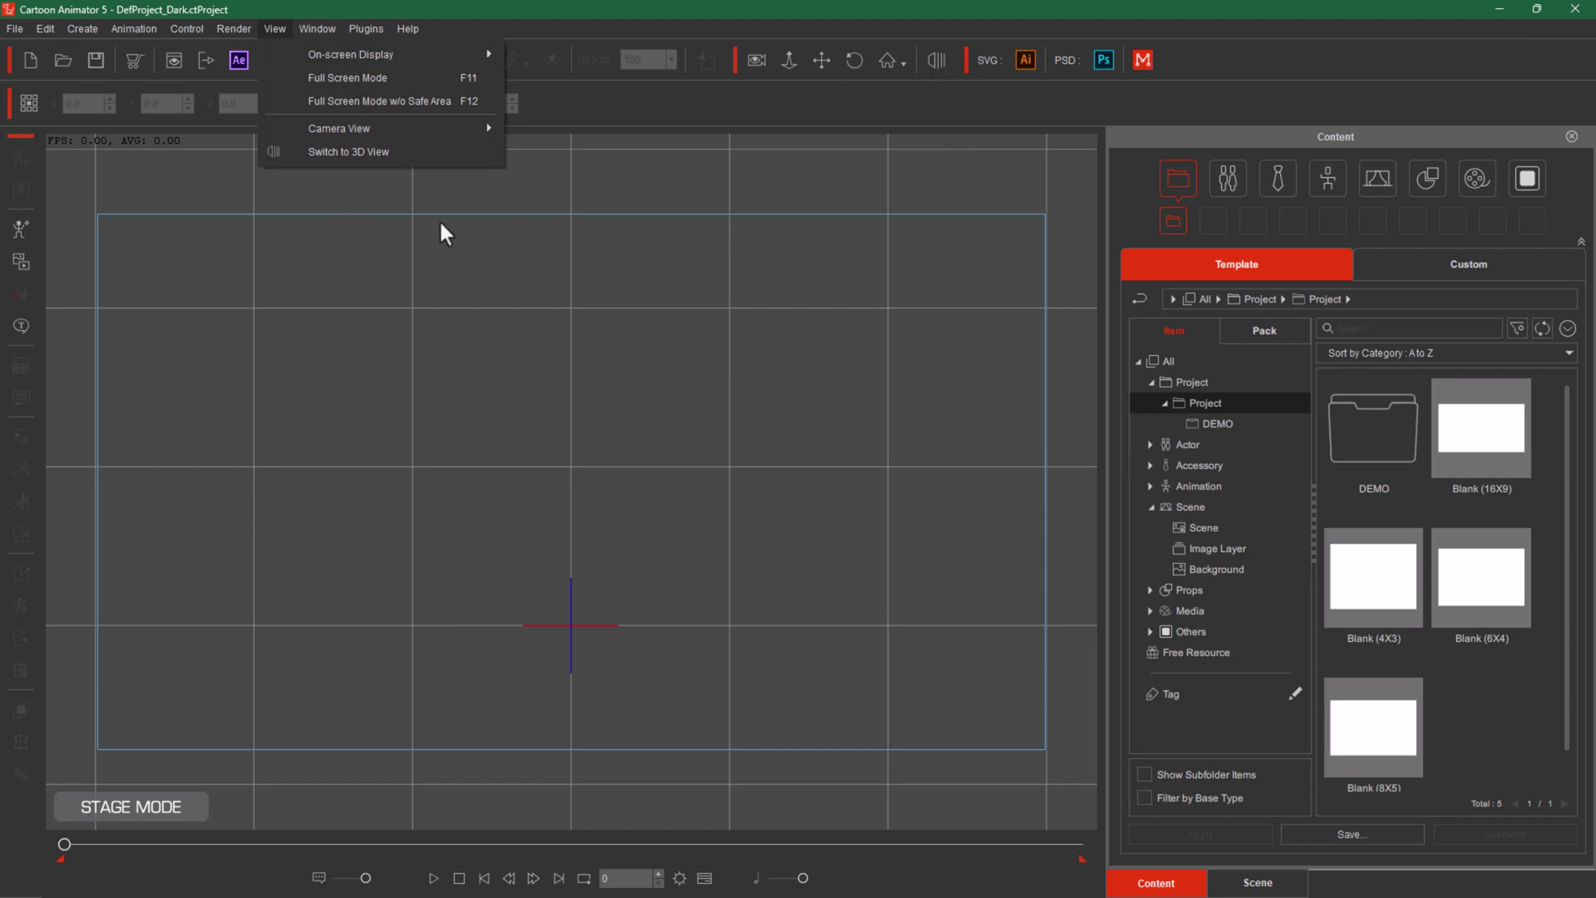
{"action": "left_click", "coordinate": [624, 458]}
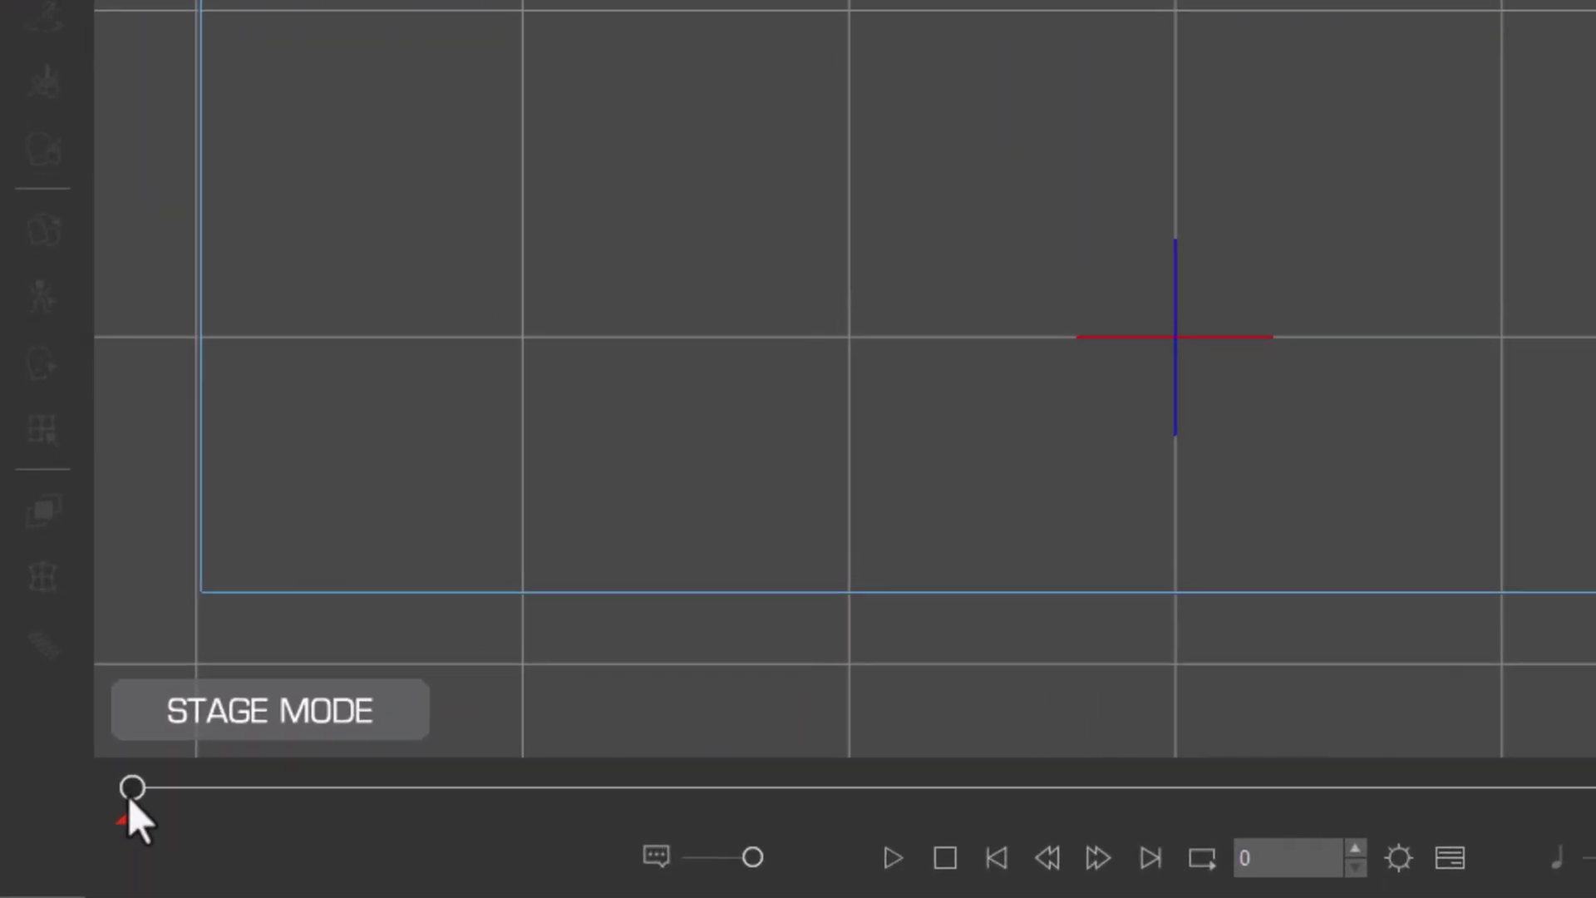
{"action": "left_click_drag", "start_coordinate": [136, 781], "coordinate": [85, 821]}
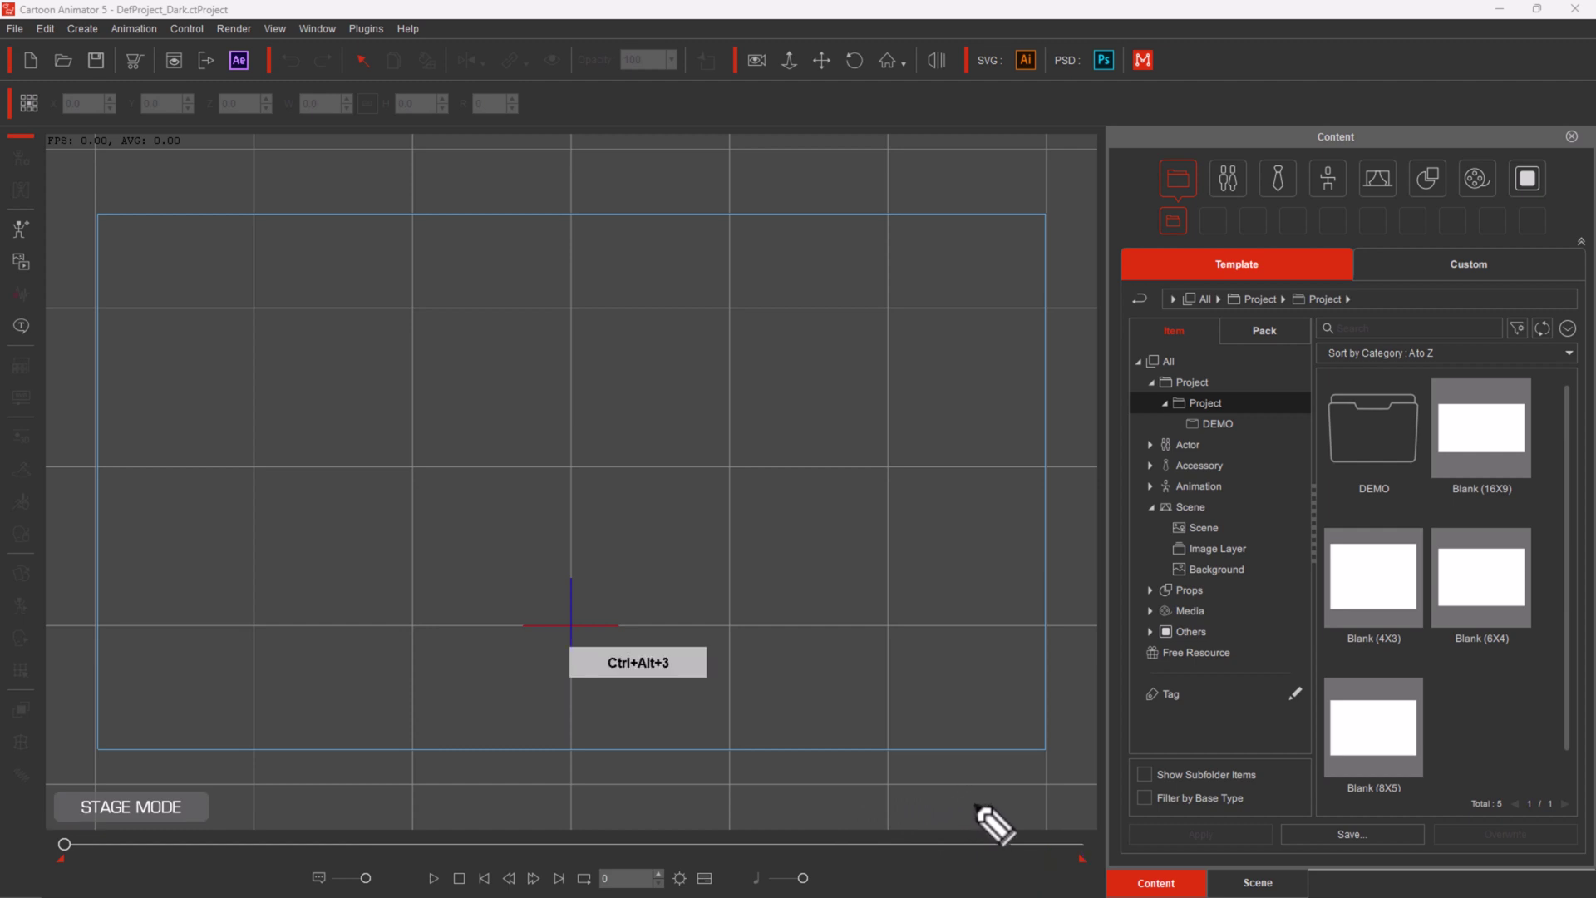
{"action": "key", "text": "ctrl+alt+1"}
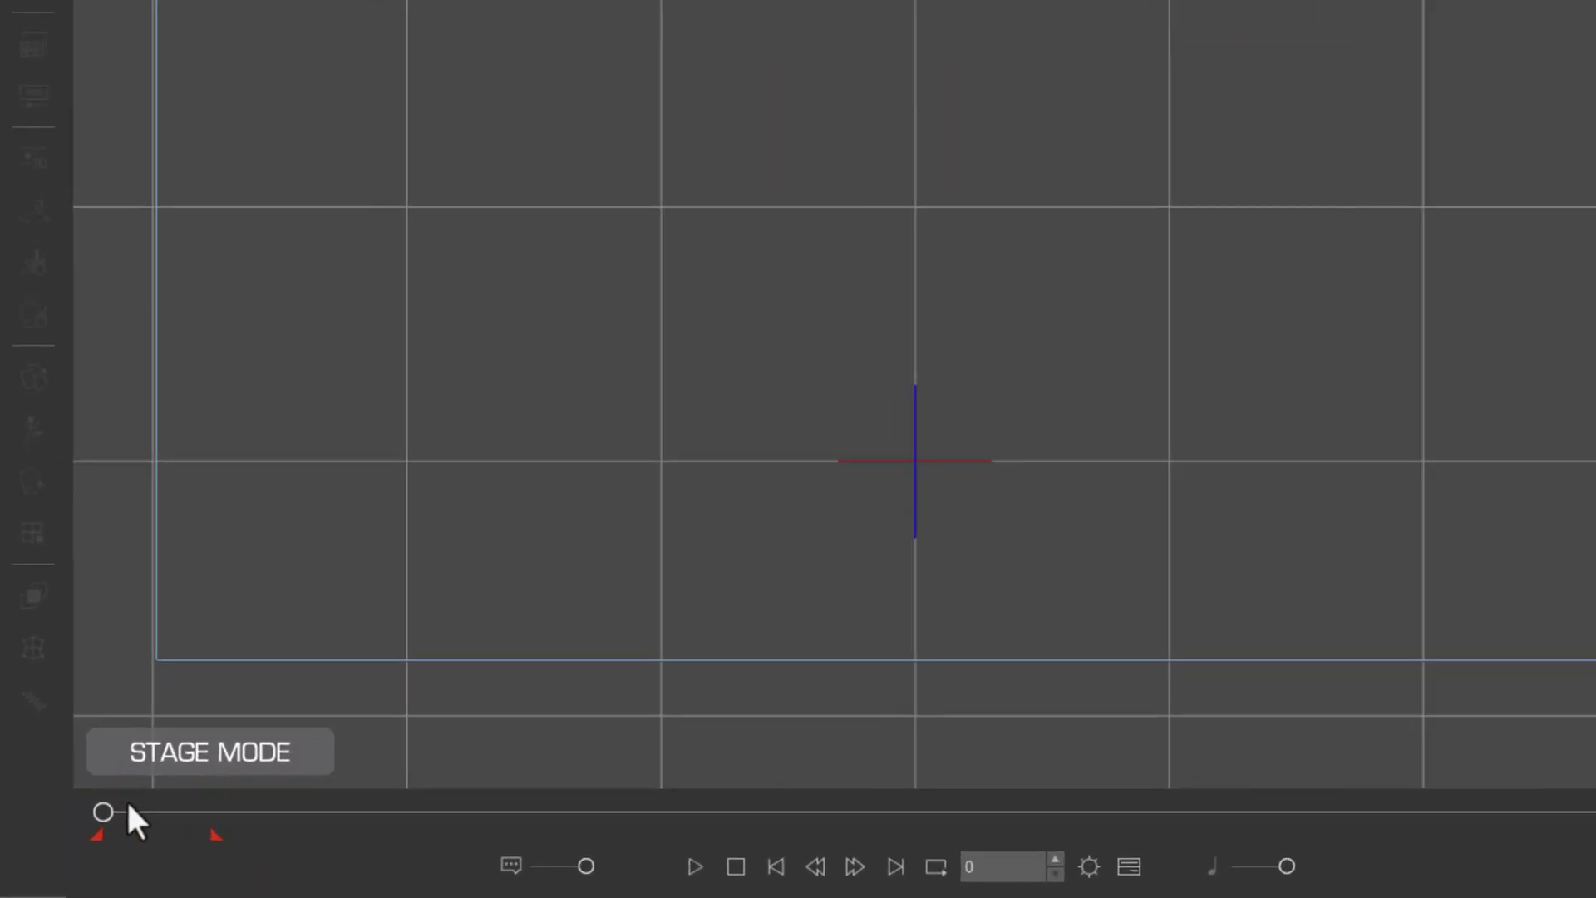
{"action": "key", "text": "ctrl+alt+2"}
{"action": "mouse_move", "coordinate": [234, 712]}
{"action": "left_mouse_down"}
{"action": "mouse_move", "coordinate": [67, 754]}
{"action": "mouse_move", "coordinate": [79, 853]}
{"action": "mouse_move", "coordinate": [218, 881]}
{"action": "mouse_move", "coordinate": [291, 831]}
{"action": "mouse_move", "coordinate": [216, 751]}
{"action": "mouse_move", "coordinate": [98, 715]}
{"action": "left_mouse_up"}
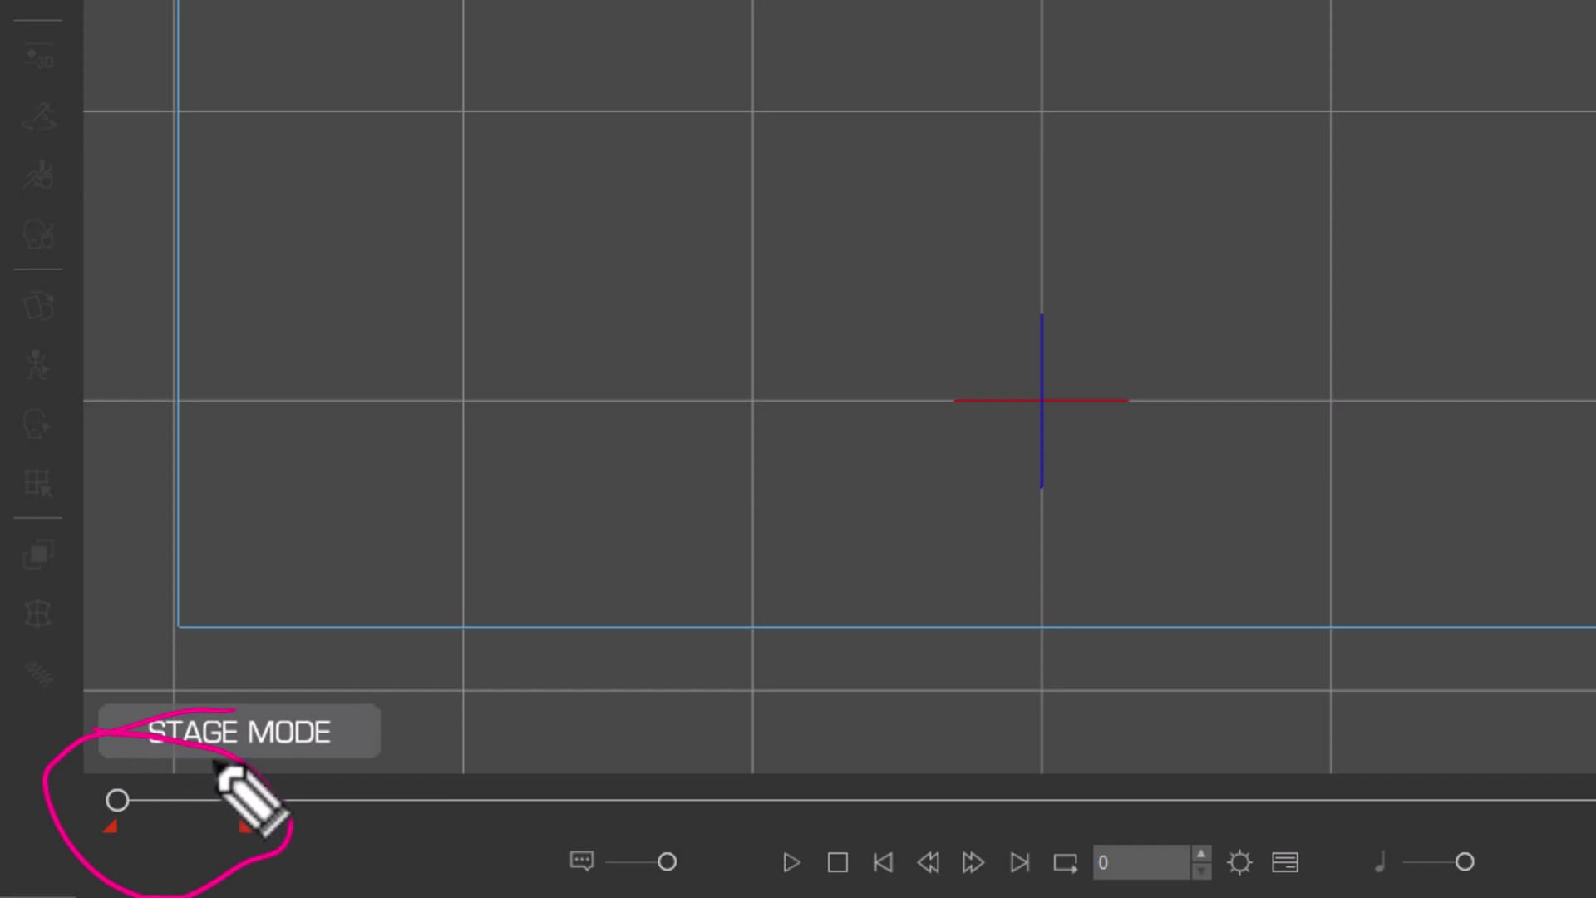
{"action": "left_click_drag", "start_coordinate": [665, 794], "coordinate": [549, 886]}
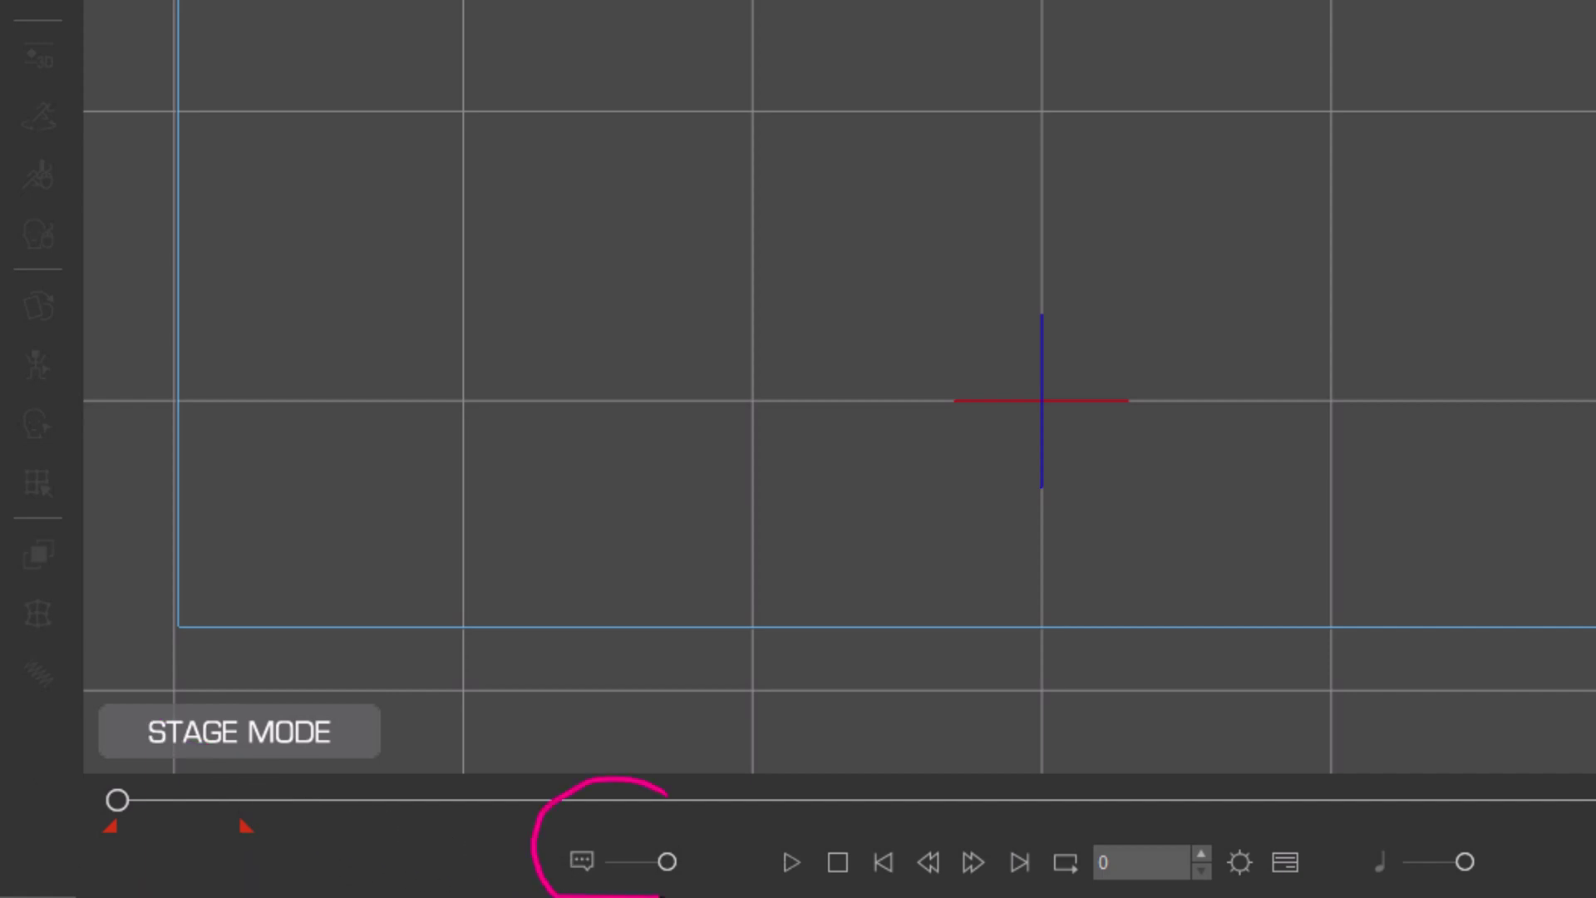
{"action": "mouse_move", "coordinate": [661, 896]}
{"action": "left_mouse_down"}
{"action": "mouse_move", "coordinate": [705, 874]}
{"action": "mouse_move", "coordinate": [682, 791]}
{"action": "mouse_move", "coordinate": [637, 765]}
{"action": "left_mouse_up"}
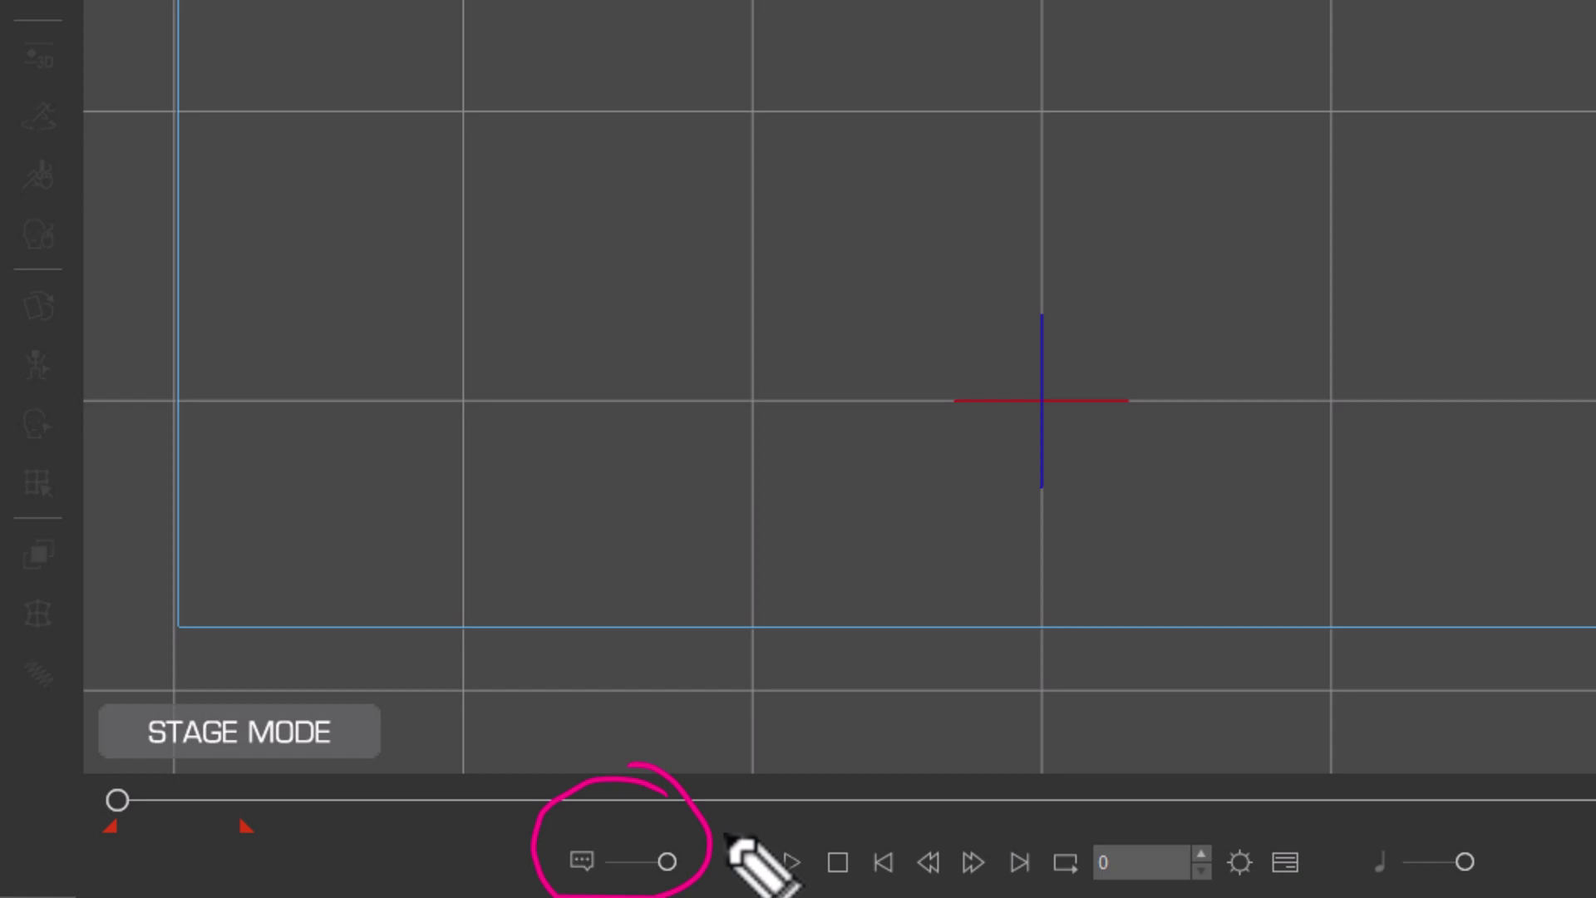
{"action": "key", "text": "ctrl+alt+3"}
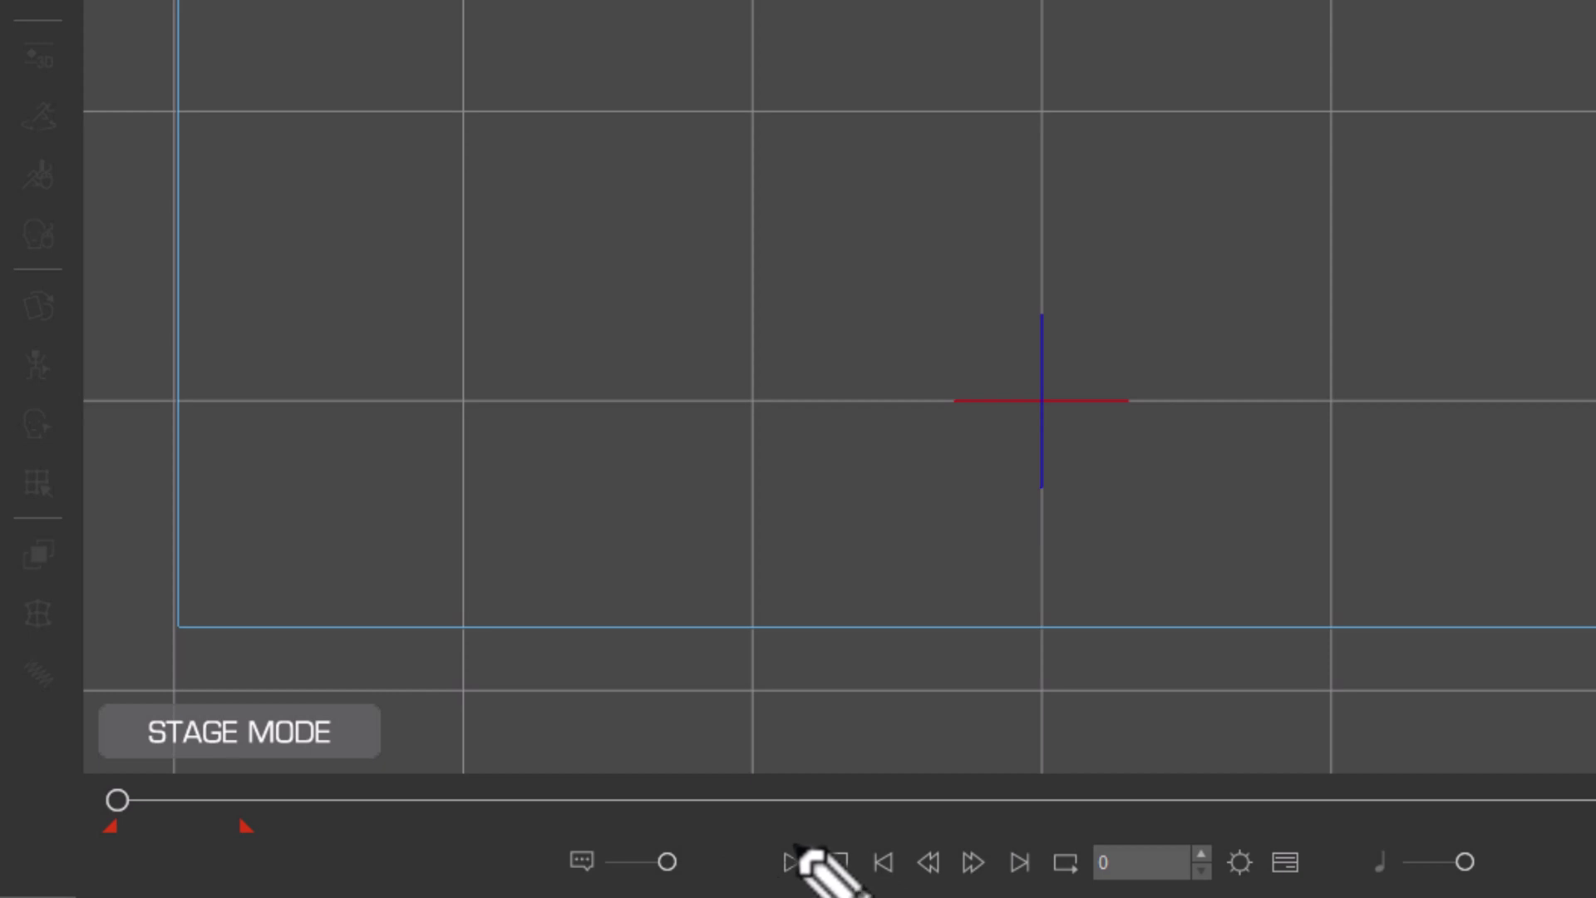
{"action": "mouse_move", "coordinate": [774, 805]}
{"action": "left_mouse_down"}
{"action": "mouse_move", "coordinate": [745, 864]}
{"action": "mouse_move", "coordinate": [812, 843]}
{"action": "mouse_move", "coordinate": [742, 841]}
{"action": "left_mouse_up"}
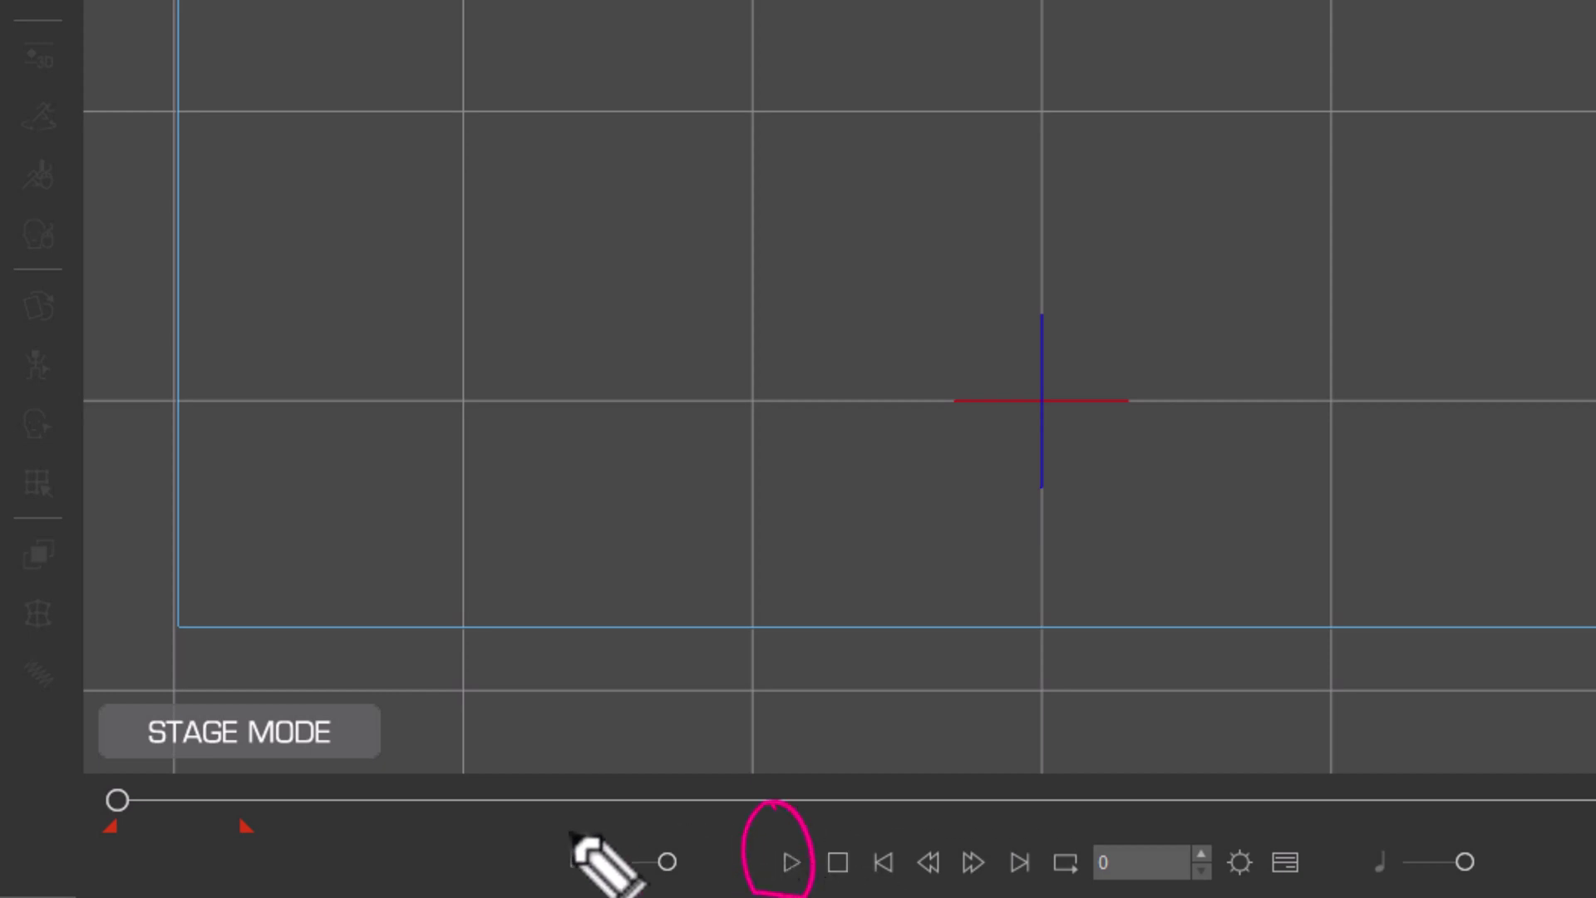
{"action": "mouse_move", "coordinate": [839, 805]}
{"action": "left_mouse_down"}
{"action": "mouse_move", "coordinate": [814, 855]}
{"action": "mouse_move", "coordinate": [870, 864]}
{"action": "left_mouse_up"}
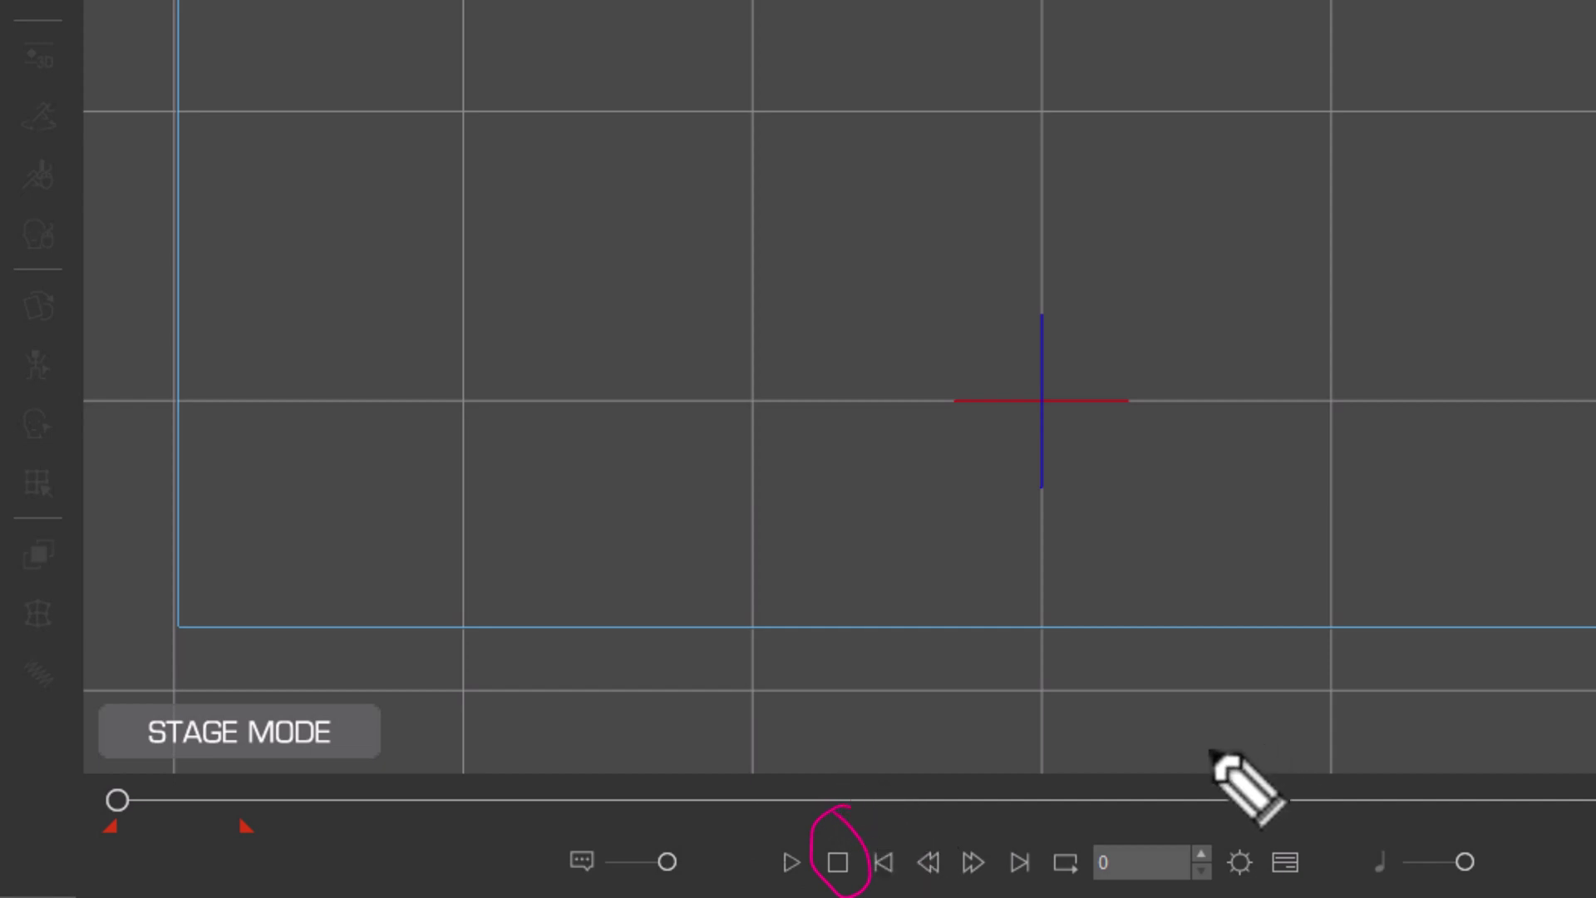
{"action": "left_click_drag", "start_coordinate": [887, 805], "coordinate": [904, 808]}
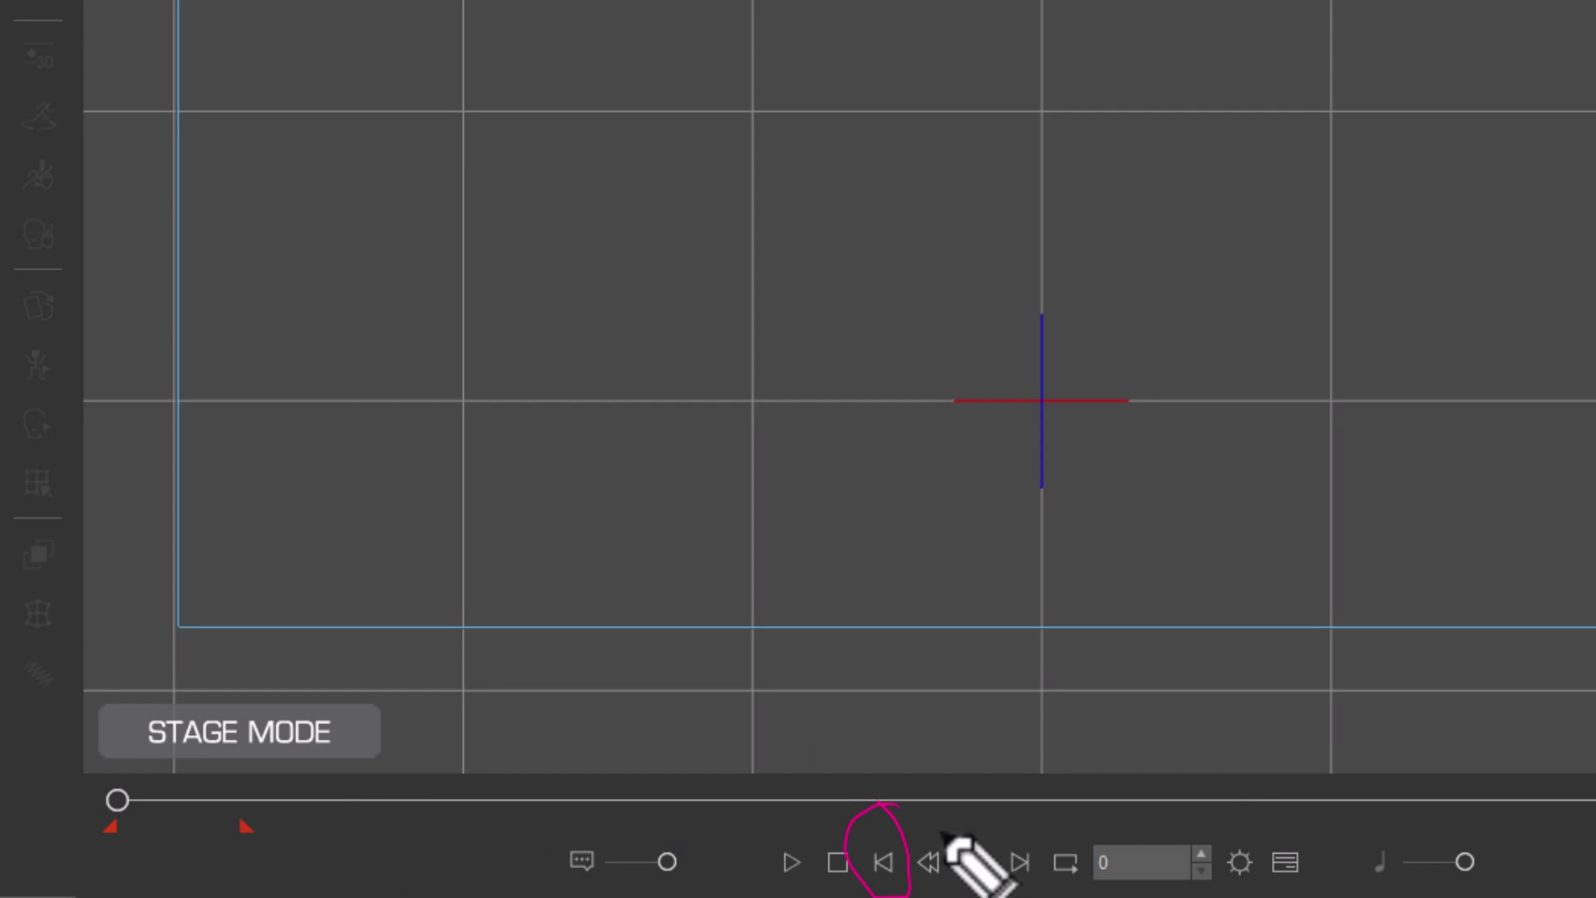
{"action": "mouse_move", "coordinate": [920, 820]}
{"action": "left_mouse_down"}
{"action": "mouse_move", "coordinate": [956, 896]}
{"action": "mouse_move", "coordinate": [923, 811]}
{"action": "left_mouse_up"}
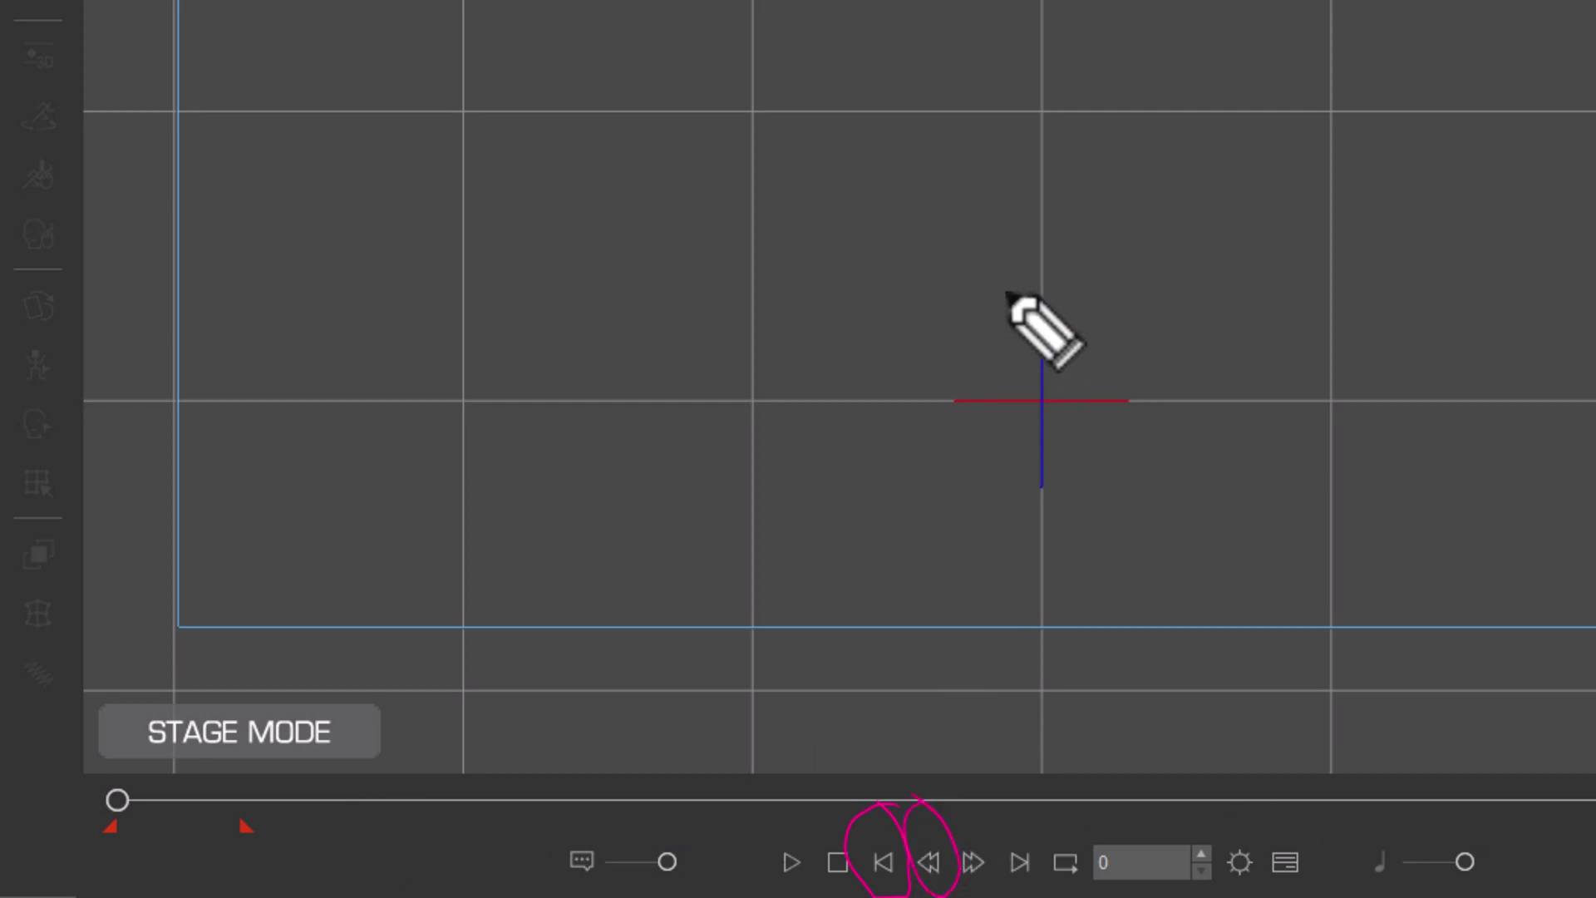
{"action": "mouse_move", "coordinate": [1020, 78]}
{"action": "left_mouse_down"}
{"action": "mouse_move", "coordinate": [1030, 128]}
{"action": "mouse_move", "coordinate": [1140, 153]}
{"action": "mouse_move", "coordinate": [1162, 199]}
{"action": "left_mouse_up"}
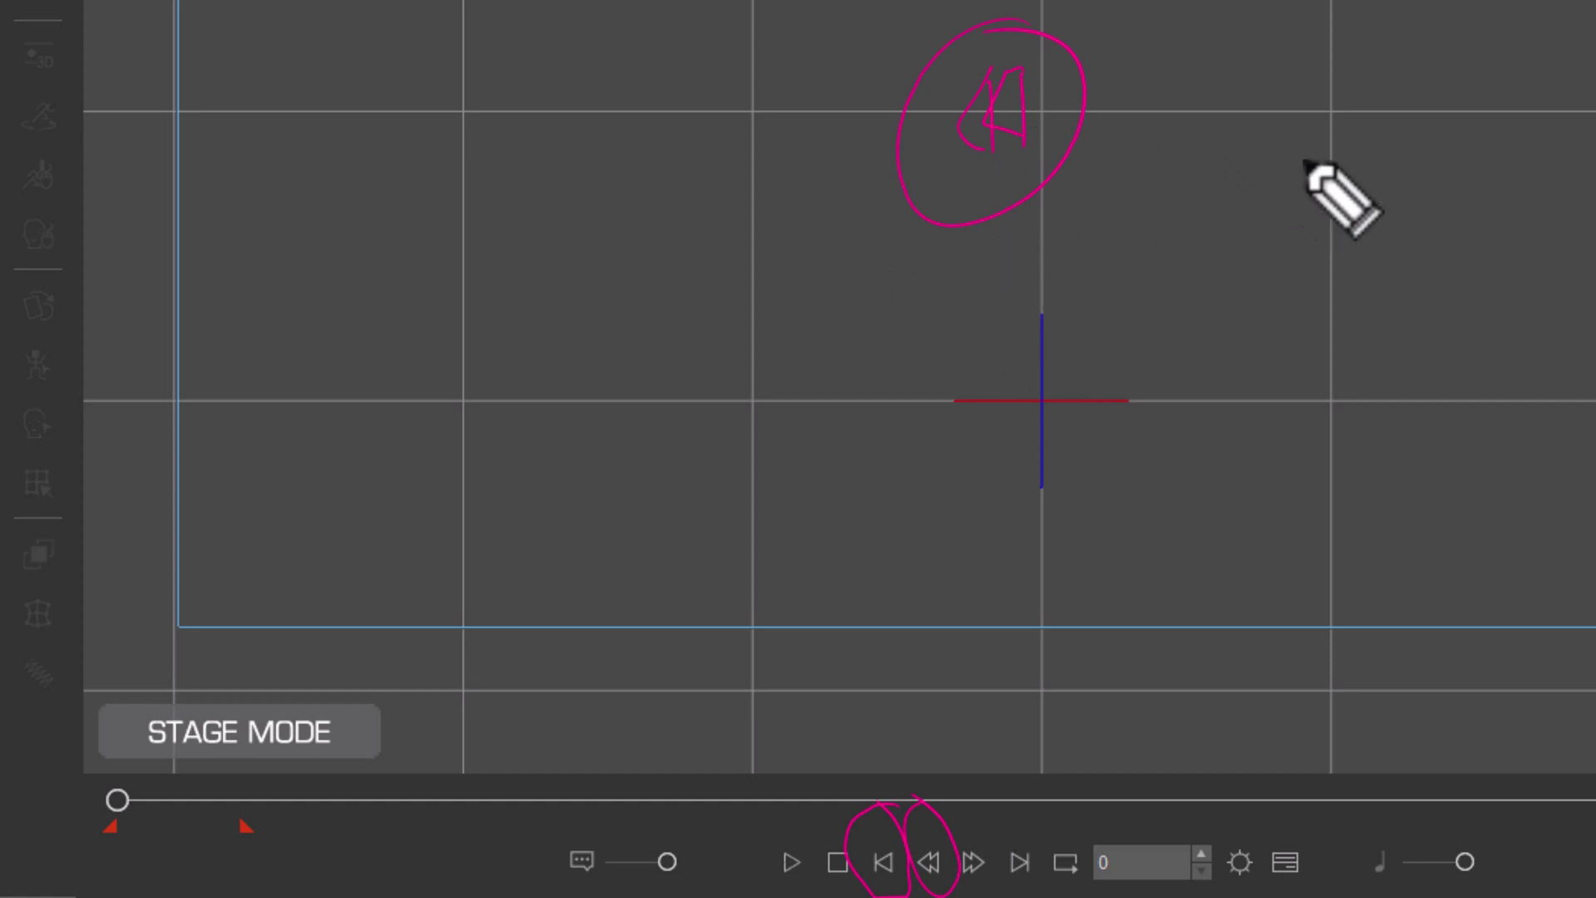
{"action": "left_click_drag", "start_coordinate": [1153, 140], "coordinate": [1183, 135]}
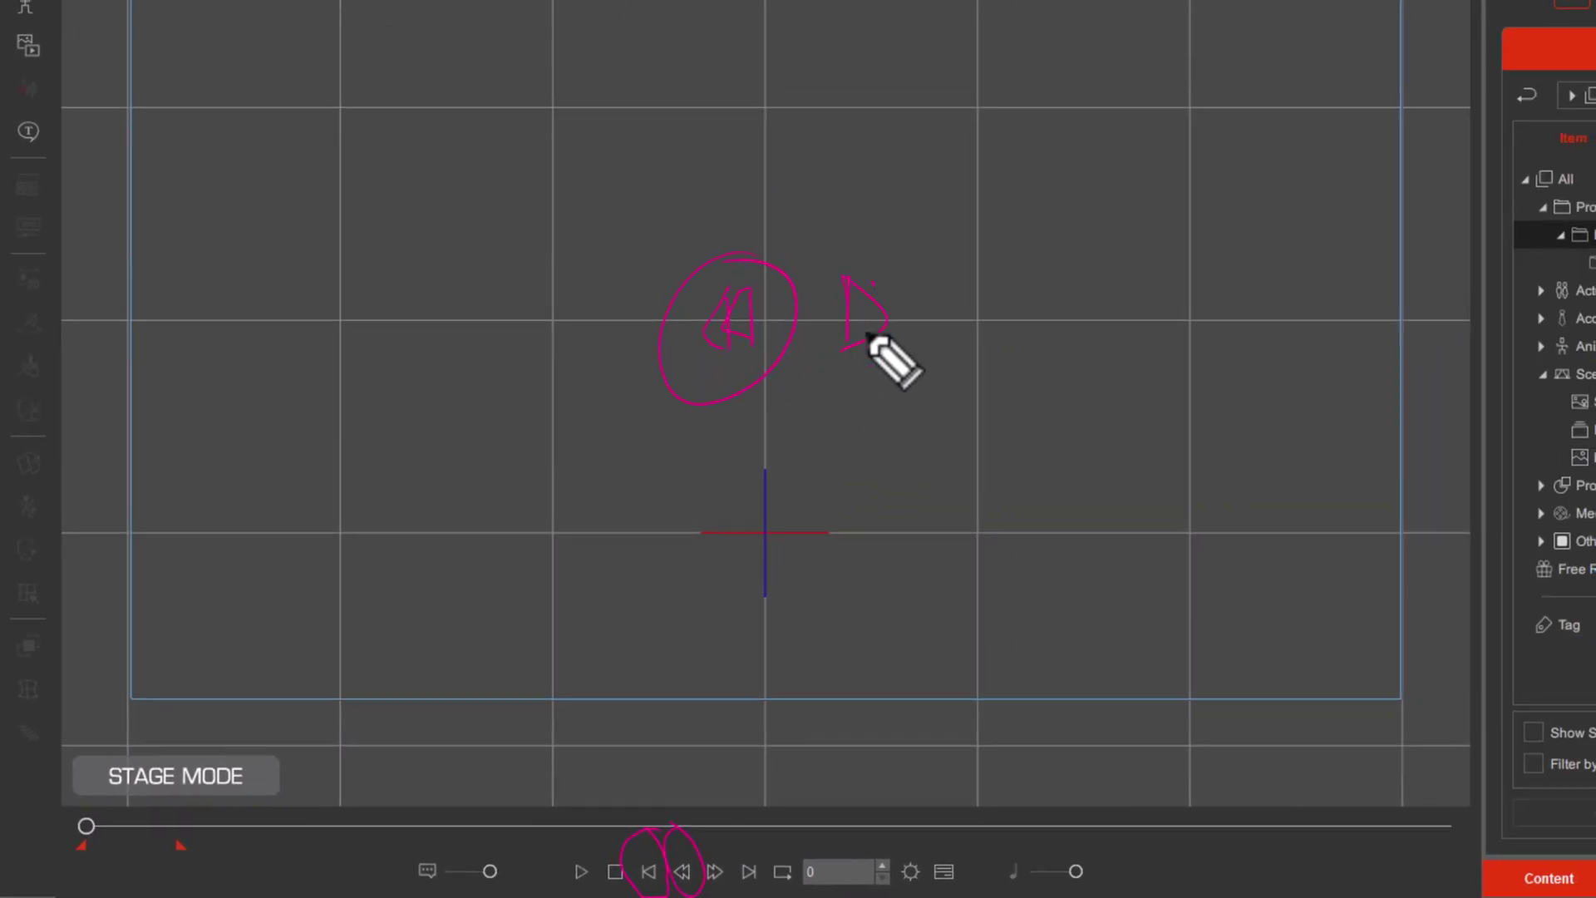
{"action": "mouse_move", "coordinate": [869, 336]}
{"action": "left_mouse_down"}
{"action": "mouse_move", "coordinate": [873, 284]}
{"action": "mouse_move", "coordinate": [889, 335]}
{"action": "mouse_move", "coordinate": [874, 319]}
{"action": "mouse_move", "coordinate": [942, 293]}
{"action": "left_mouse_up"}
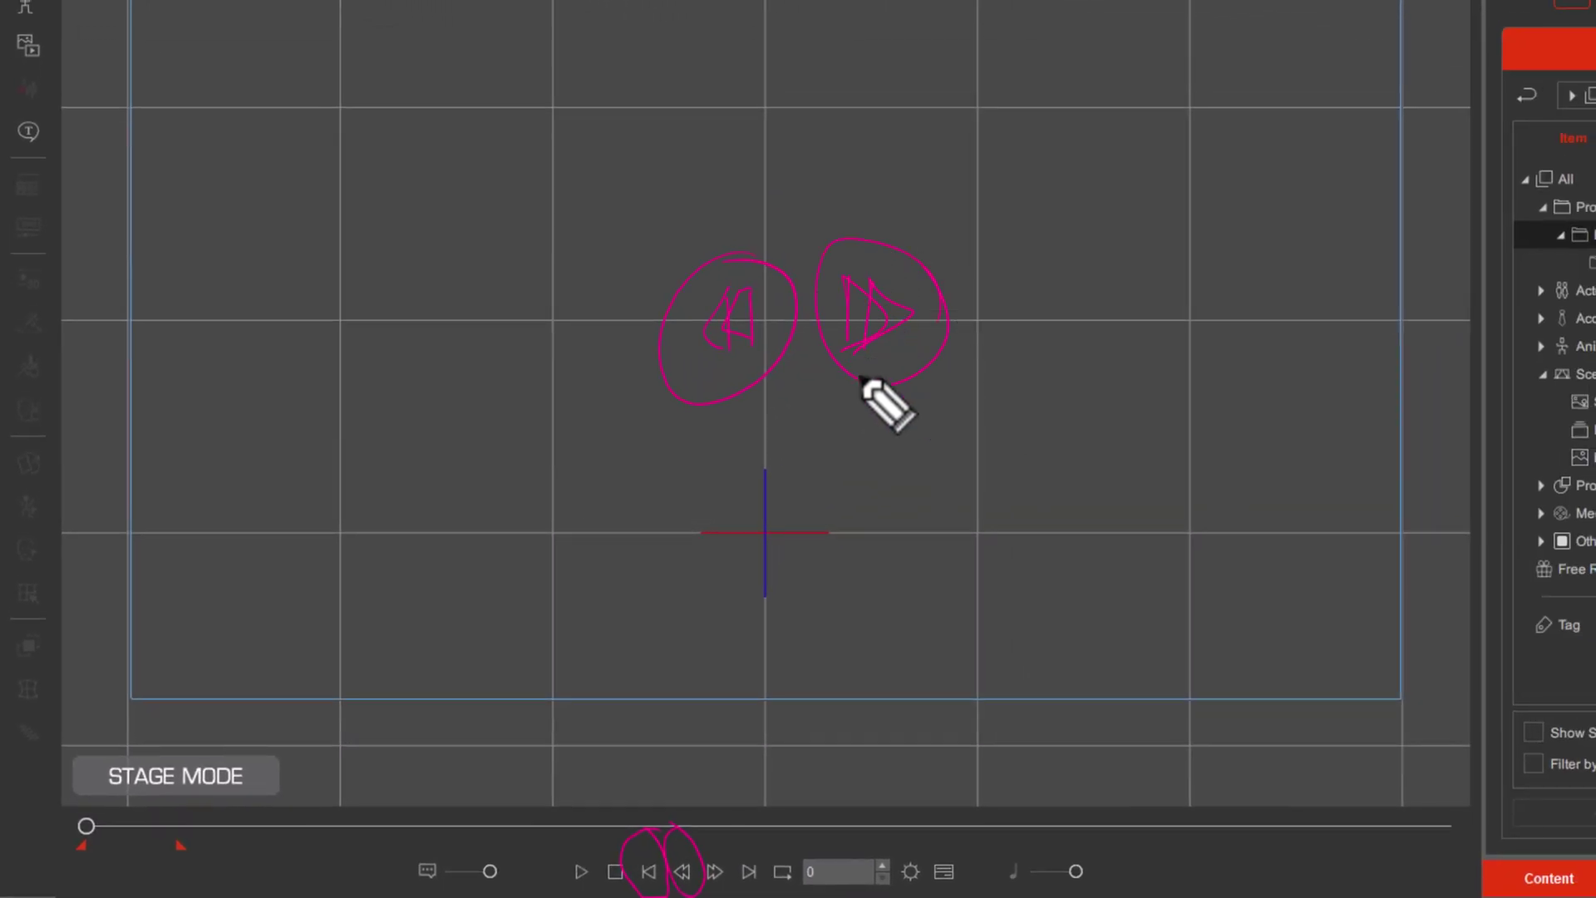
{"action": "mouse_move", "coordinate": [1052, 236]}
{"action": "left_mouse_down"}
{"action": "mouse_move", "coordinate": [1040, 359]}
{"action": "mouse_move", "coordinate": [1072, 328]}
{"action": "left_mouse_up"}
{"action": "left_click_drag", "start_coordinate": [1110, 237], "coordinate": [1073, 384]}
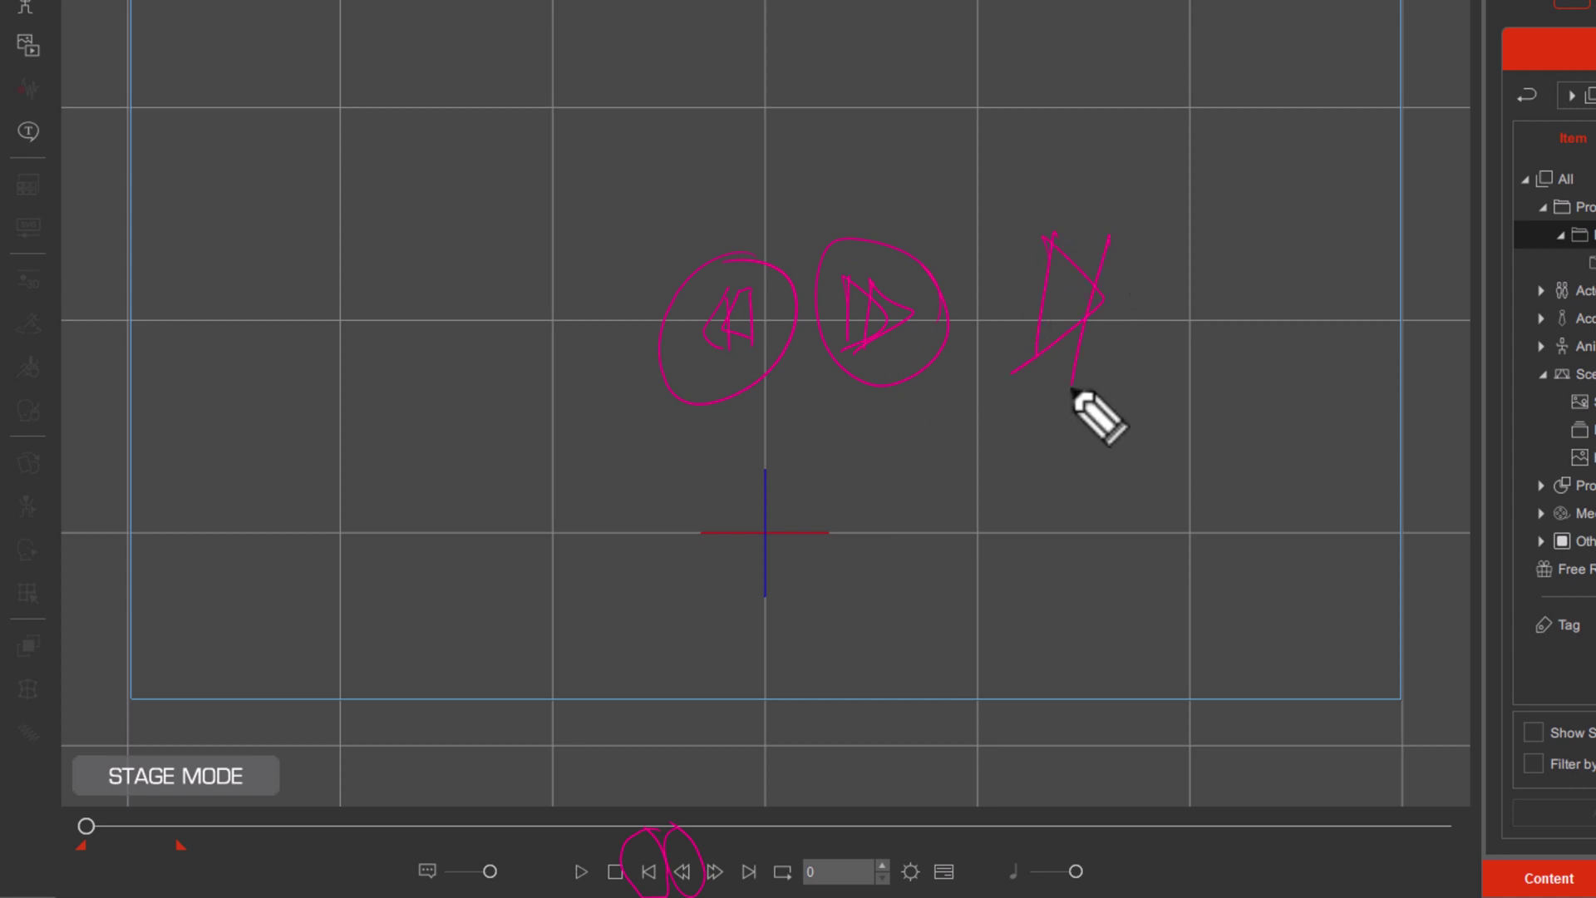
{"action": "mouse_move", "coordinate": [1158, 209]}
{"action": "left_mouse_down"}
{"action": "mouse_move", "coordinate": [1095, 172]}
{"action": "mouse_move", "coordinate": [1156, 178]}
{"action": "left_mouse_up"}
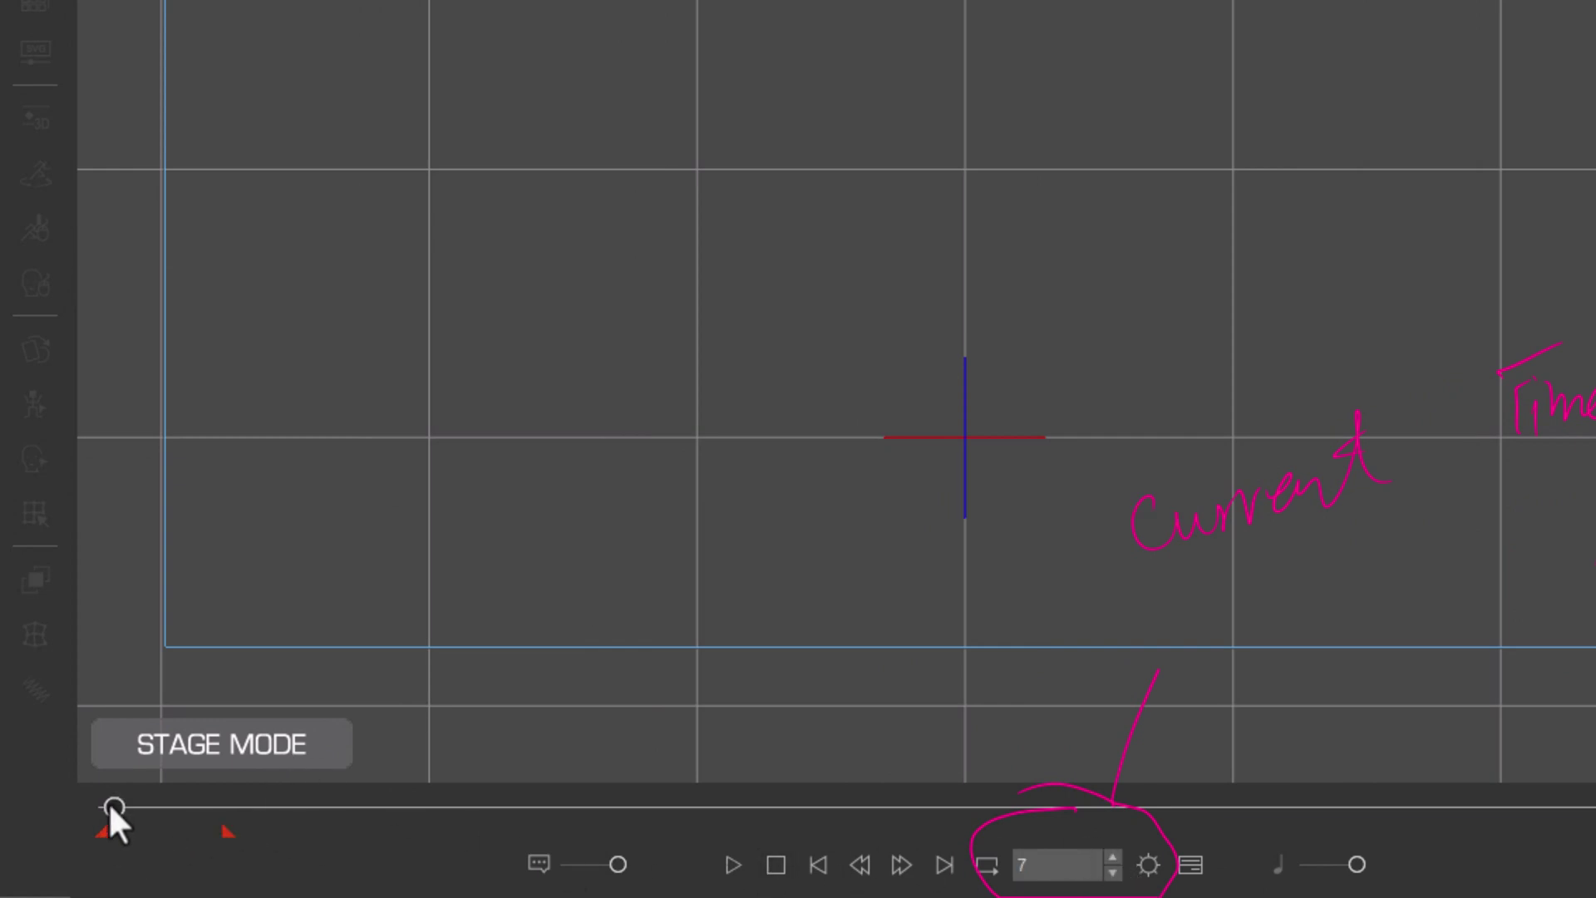
Step: Set the current frame to 100, and scrub the playhead on to frame 227
{"action": "left_click_drag", "start_coordinate": [274, 796], "coordinate": [570, 788]}
{"action": "left_click_drag", "start_coordinate": [587, 820], "coordinate": [391, 821]}
{"action": "key", "text": "BackSpace"}
{"action": "key", "text": "BackSpace"}
{"action": "key", "text": "BackSpace"}
{"action": "type", "text": "100"}
{"action": "key", "text": "Return"}
{"action": "left_click_drag", "start_coordinate": [193, 807], "coordinate": [300, 802]}
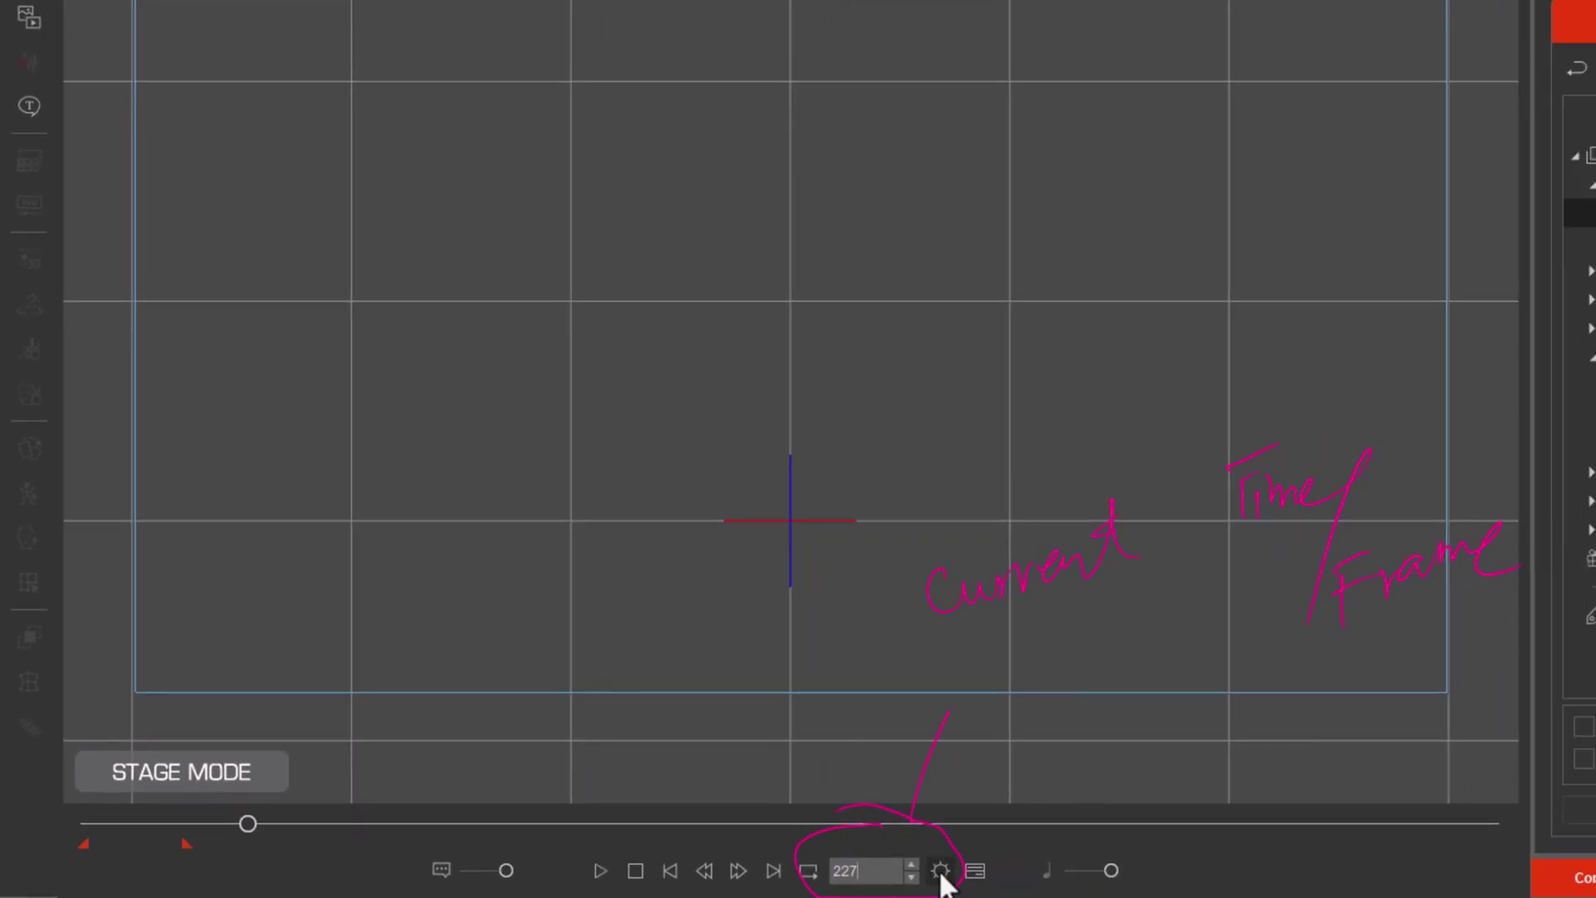
Step: Review the project length, camera and display options in the Project Settings, and close them without changes
{"action": "left_click", "coordinate": [941, 871]}
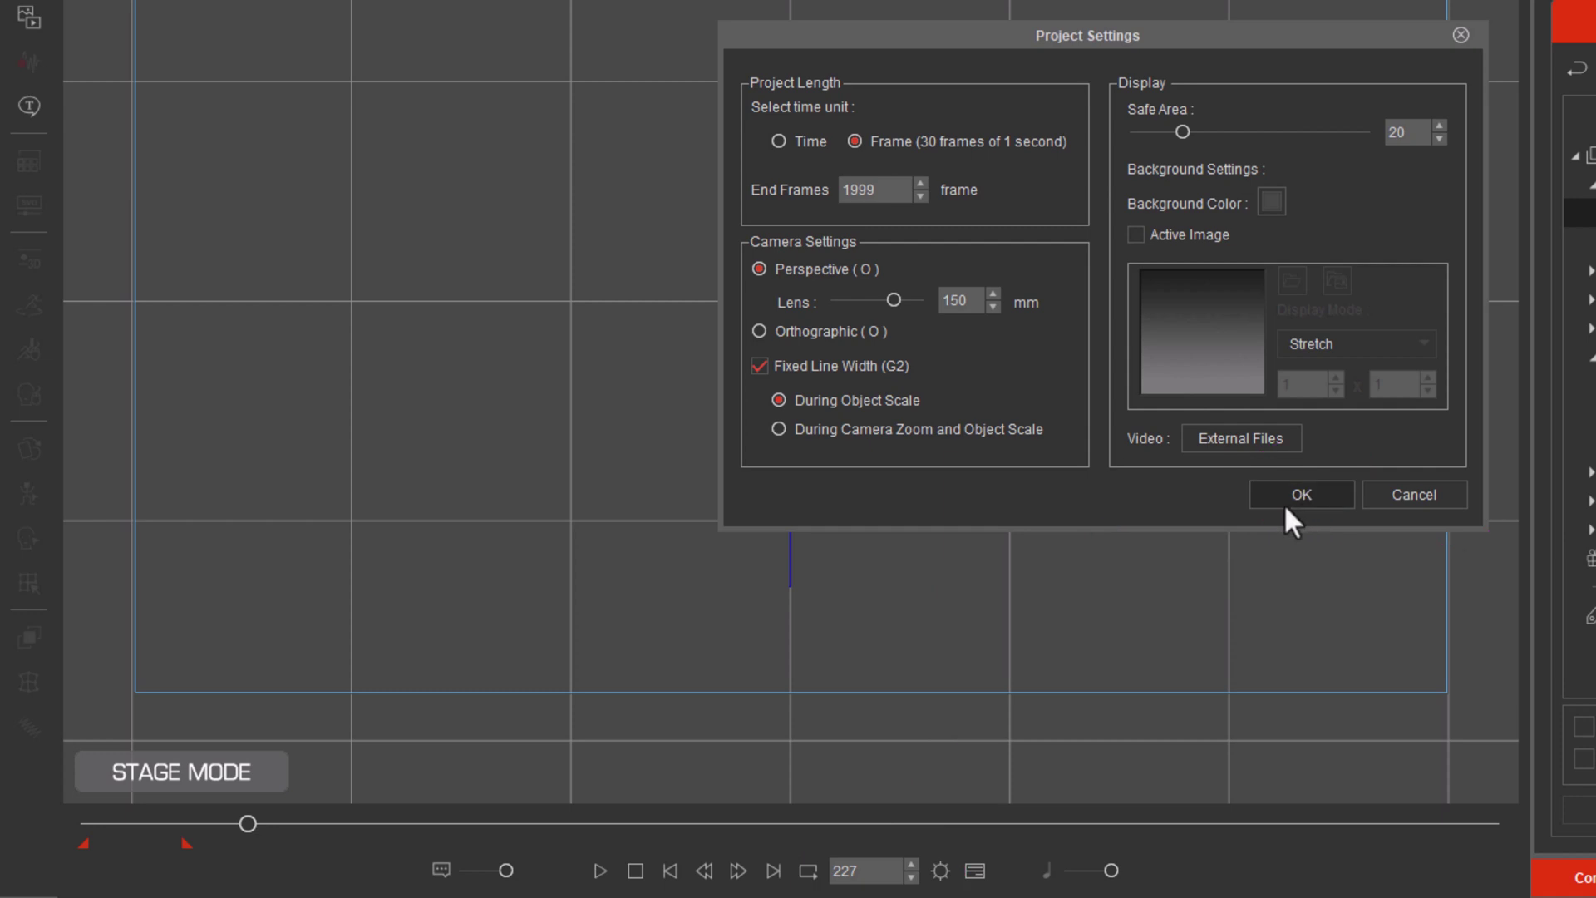
{"action": "left_click", "coordinate": [1432, 493]}
Step: Show the Timeline with its project tracks below the playback controls
{"action": "mouse_move", "coordinate": [971, 804]}
{"action": "left_mouse_down"}
{"action": "mouse_move", "coordinate": [975, 891]}
{"action": "mouse_move", "coordinate": [968, 794]}
{"action": "mouse_move", "coordinate": [995, 813]}
{"action": "left_mouse_up"}
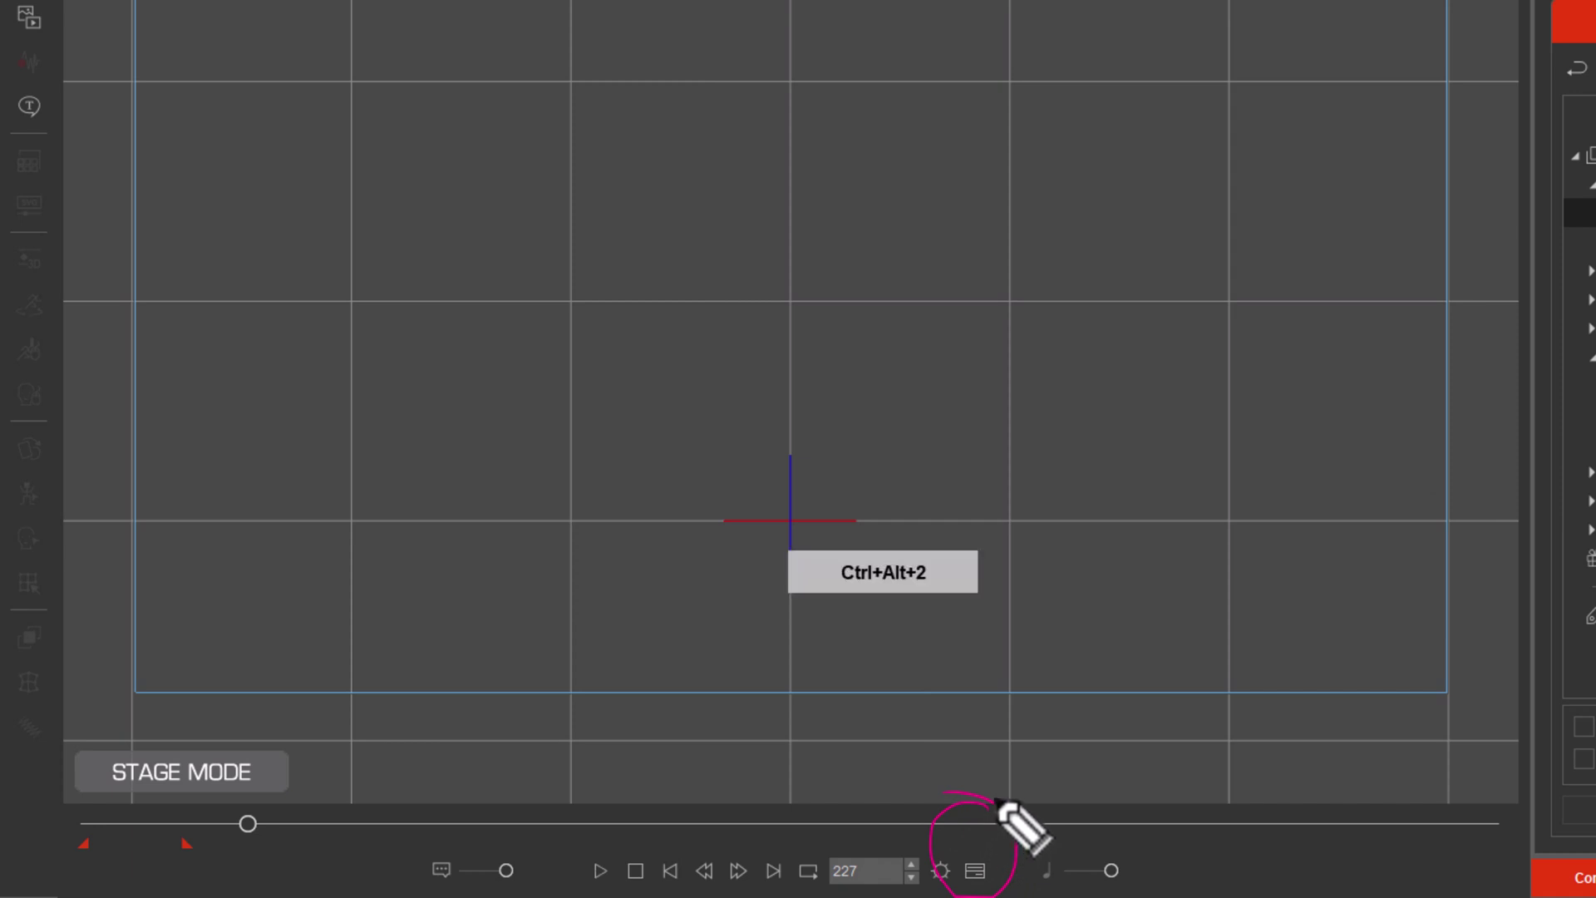
{"action": "left_click", "coordinate": [975, 871]}
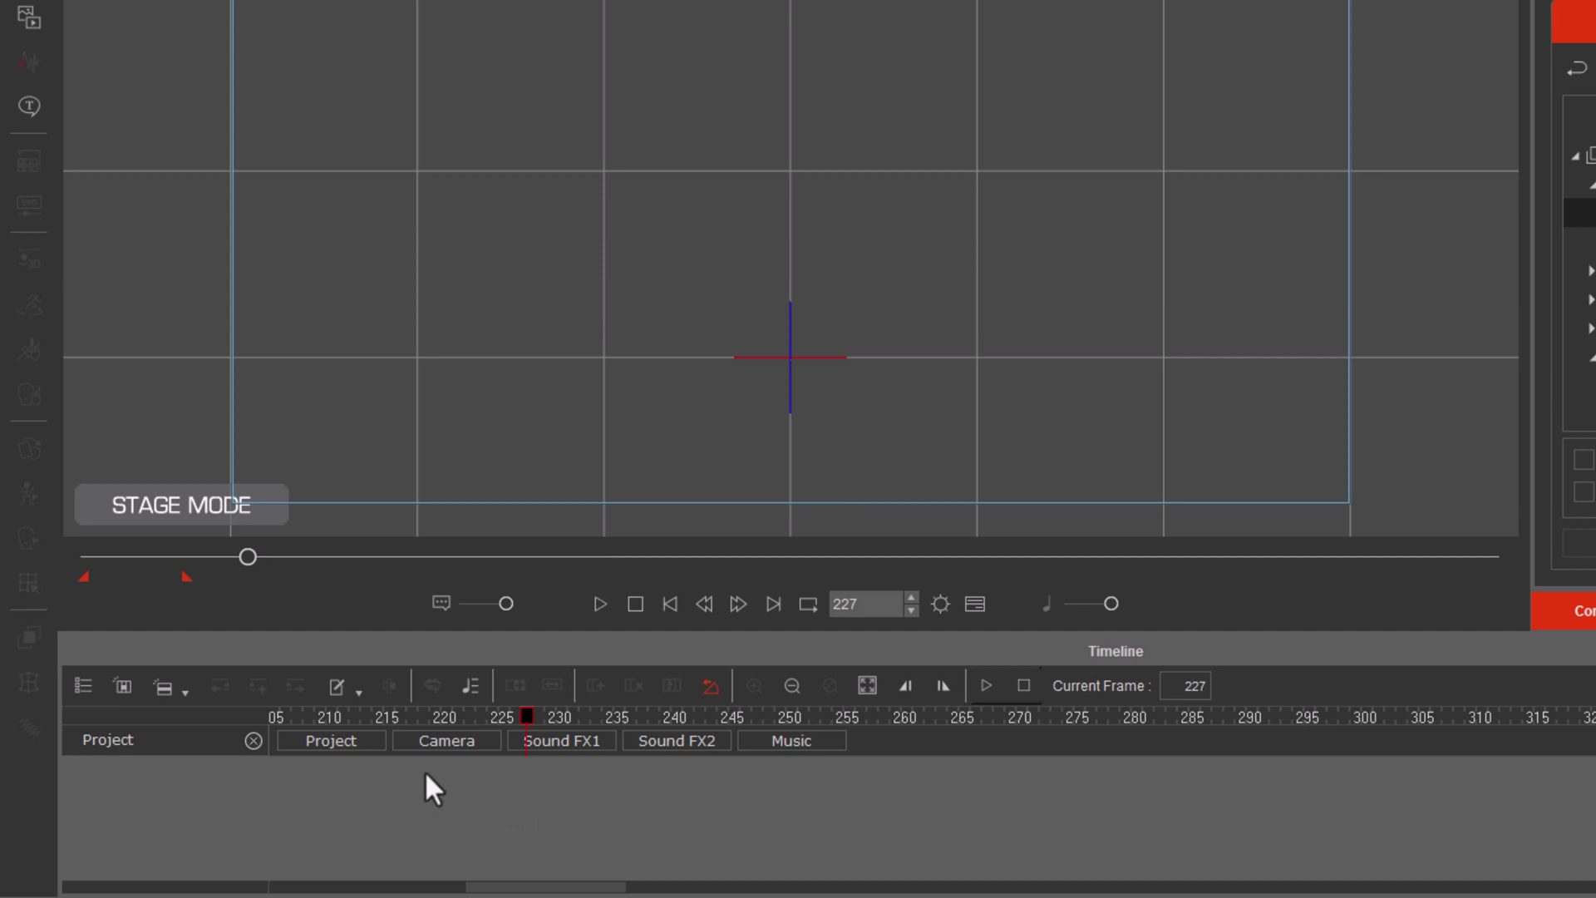
{"action": "key", "text": "ctrl+alt+2"}
{"action": "mouse_move", "coordinate": [1073, 522]}
{"action": "left_mouse_down"}
{"action": "mouse_move", "coordinate": [1026, 611]}
{"action": "mouse_move", "coordinate": [1102, 549]}
{"action": "mouse_move", "coordinate": [1116, 573]}
{"action": "mouse_move", "coordinate": [1119, 544]}
{"action": "left_mouse_up"}
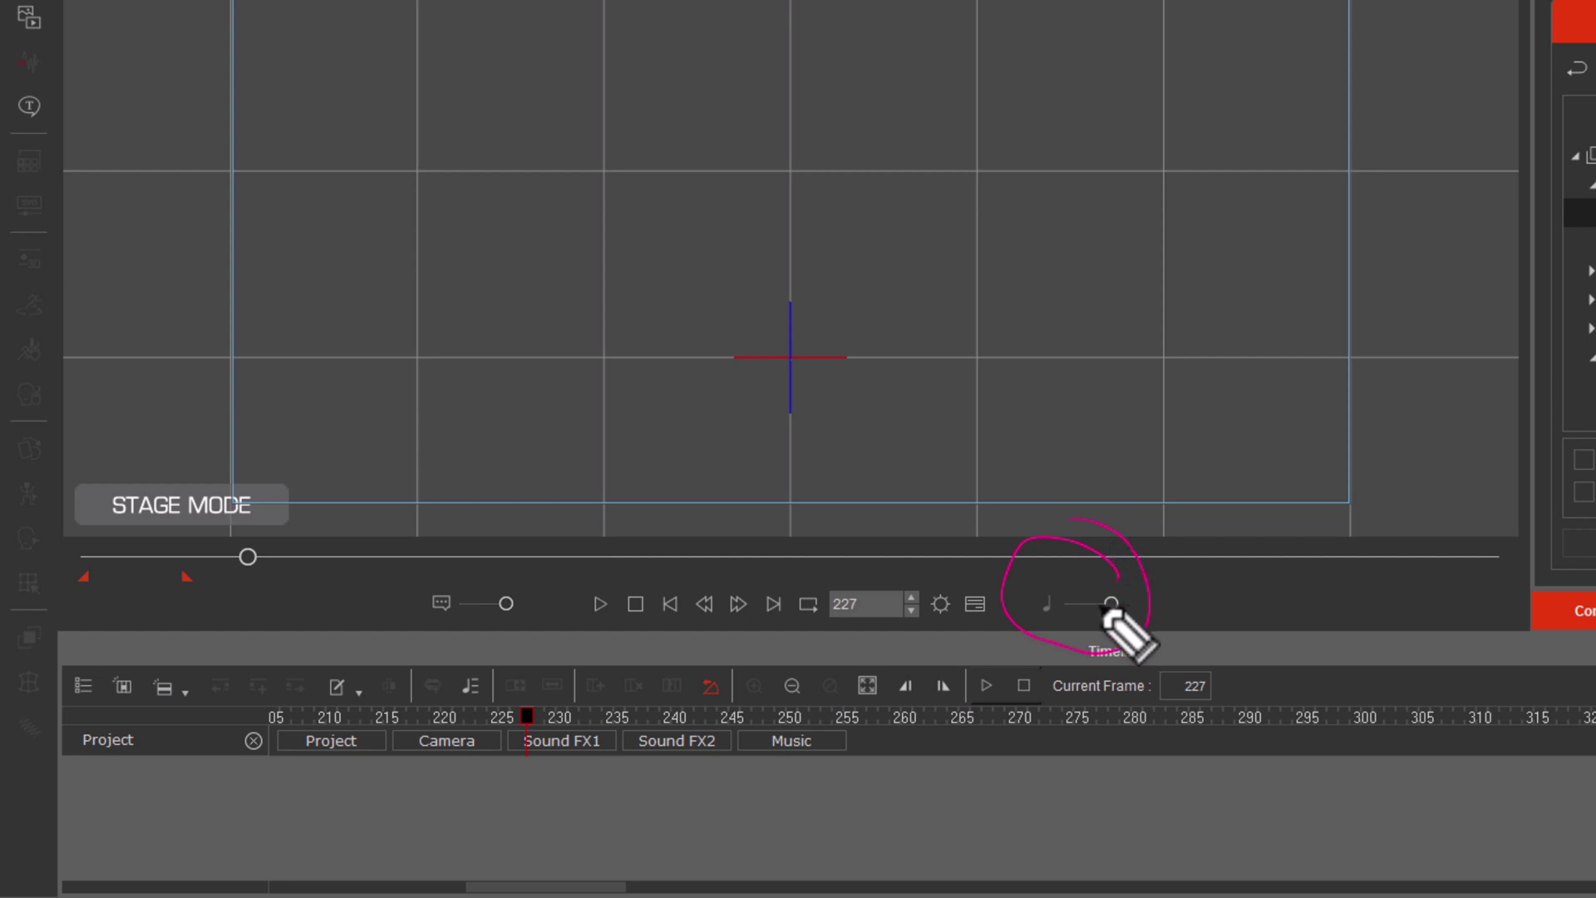
{"action": "key", "text": "e"}
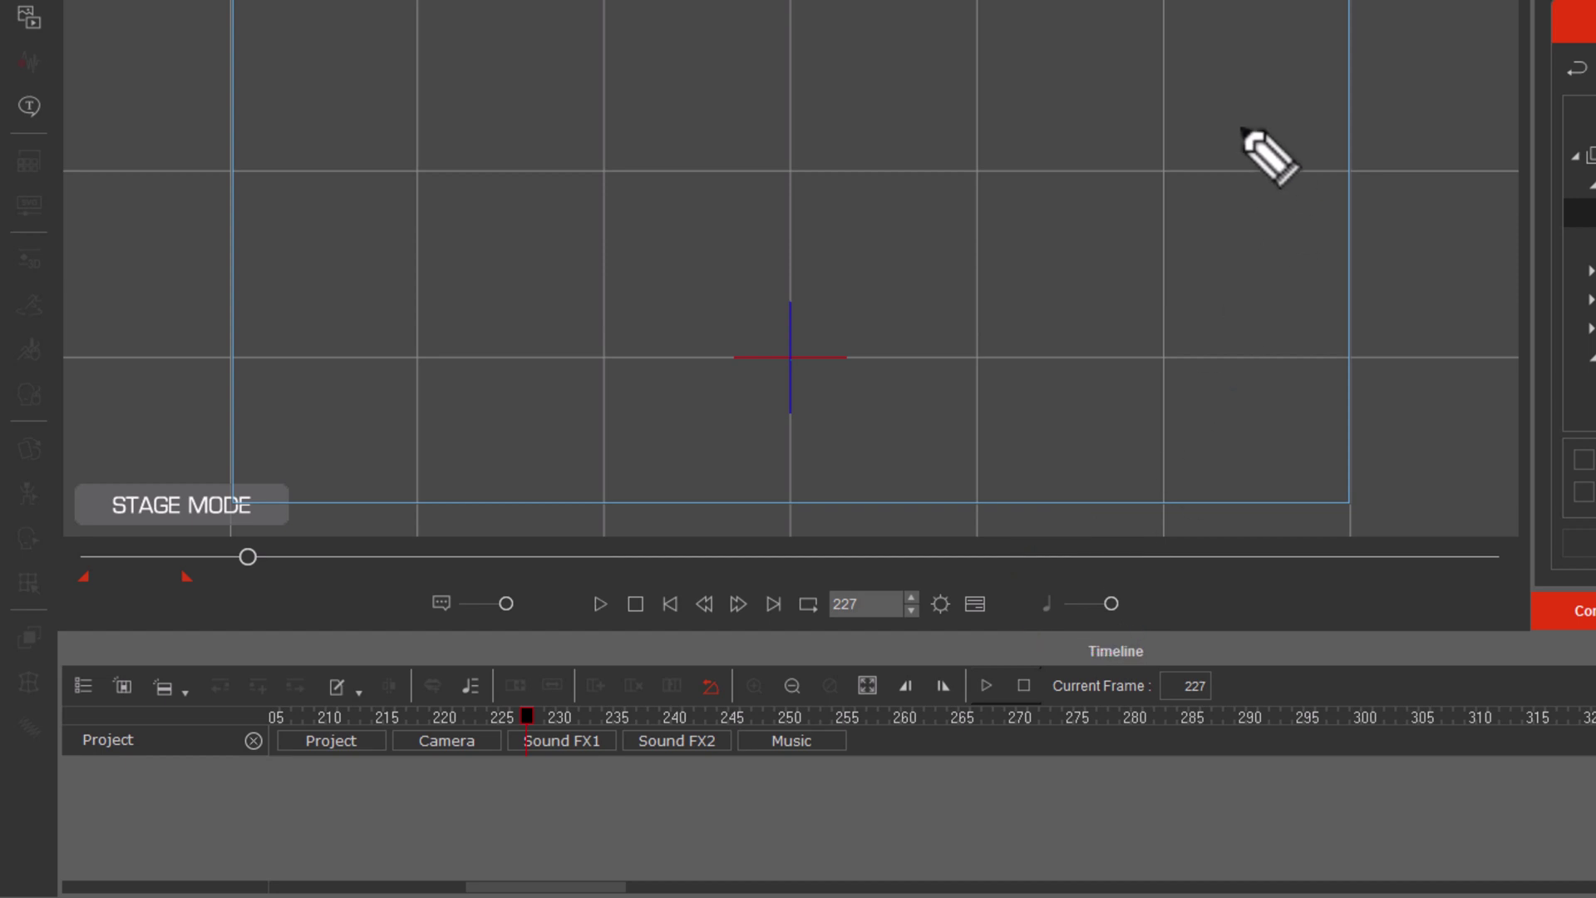